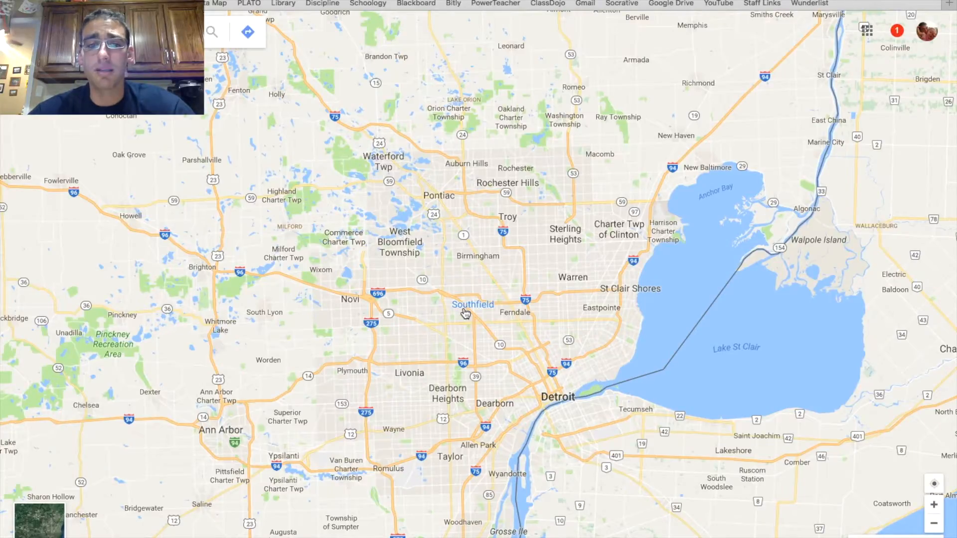
- Switch to Pages and create a new document from the Blank template
key("ctrl+Left")
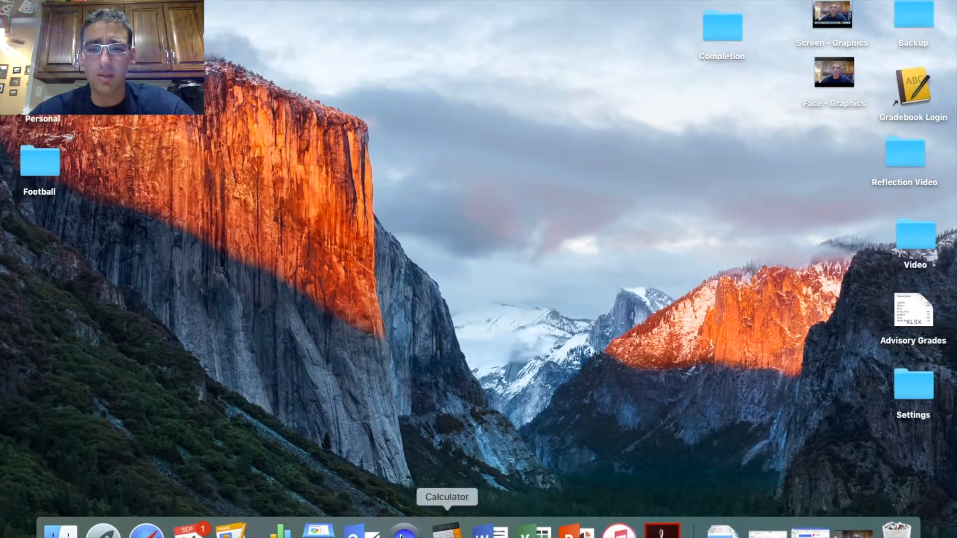
left_click(231, 531)
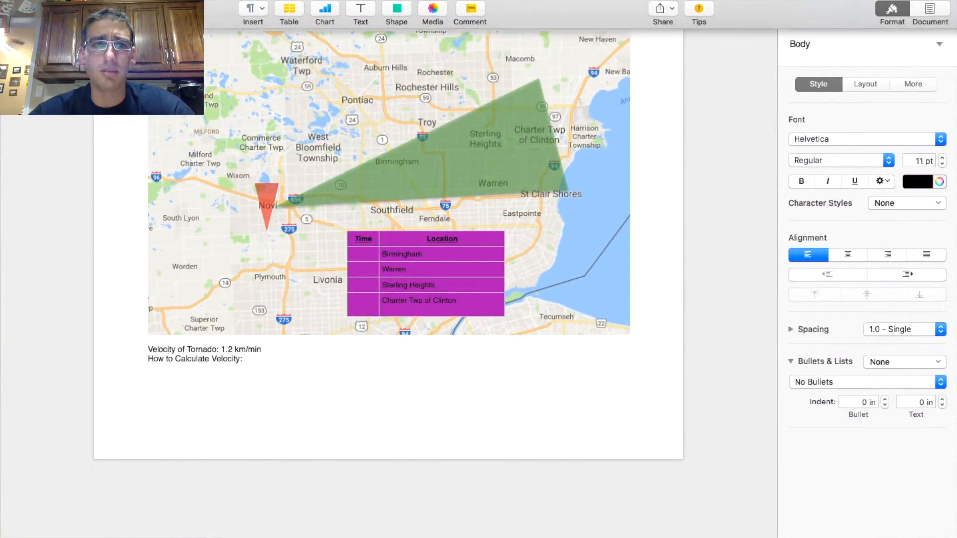
left_click(80, 5)
left_click(94, 6)
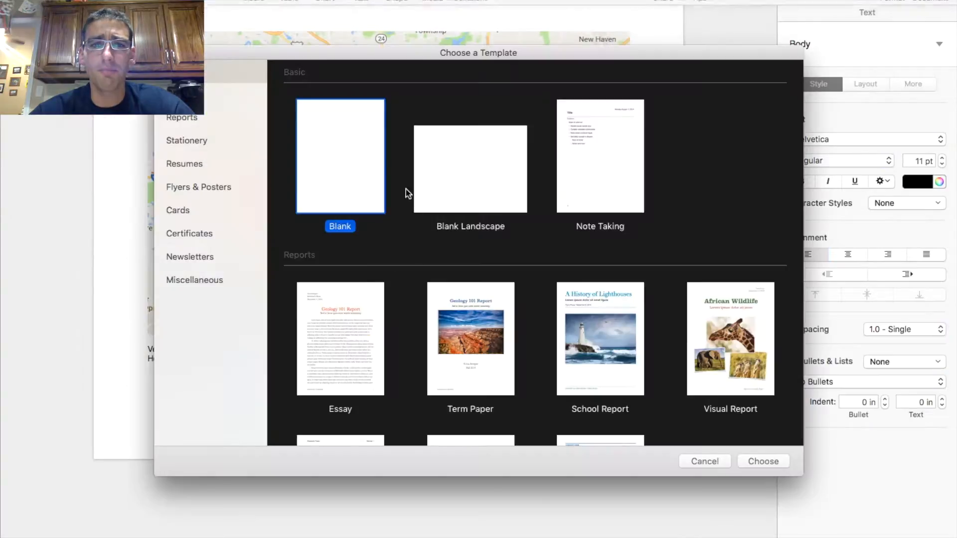
double_click(327, 159)
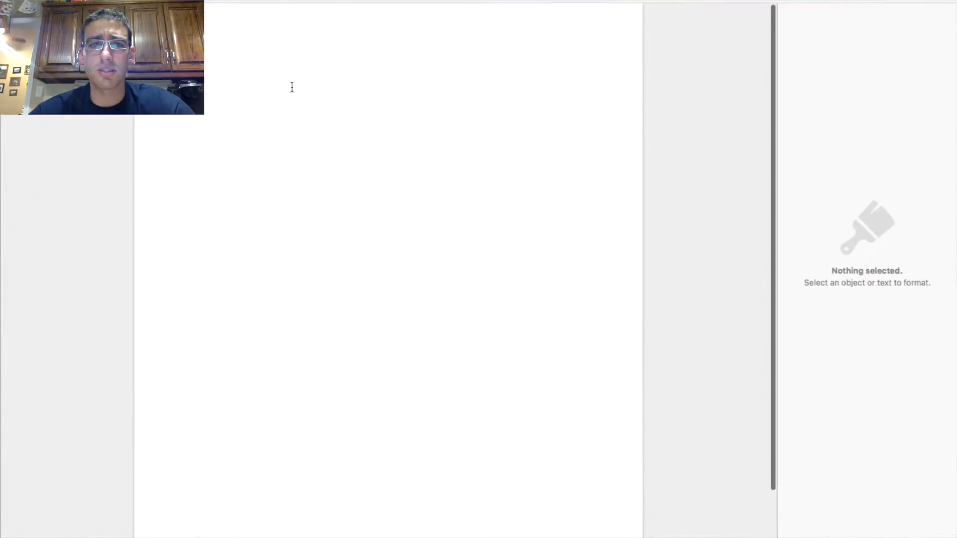
- Insert a plain table without headers at the start of the page and reduce it to two columns
left_click(290, 1)
left_click(261, 90)
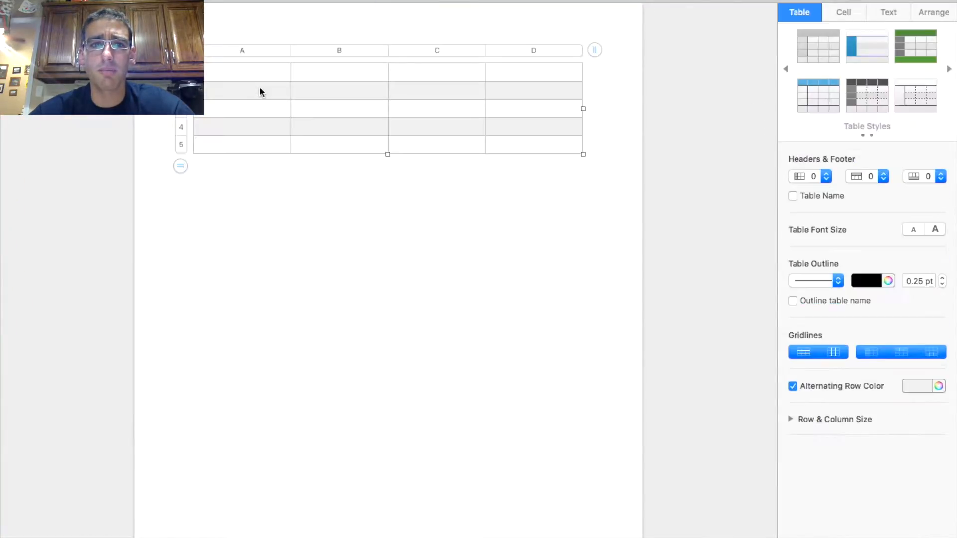
left_click(232, 75)
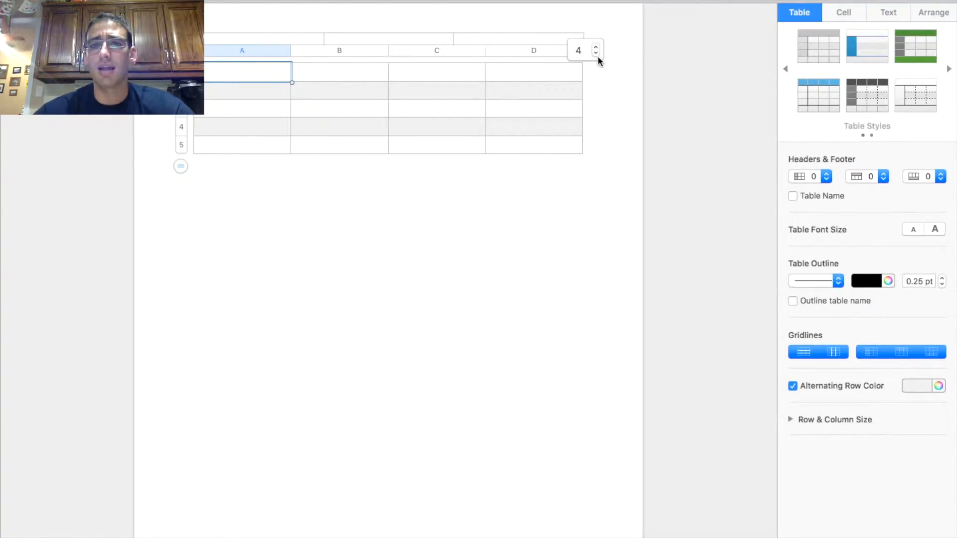
left_click(596, 54)
left_click(596, 54)
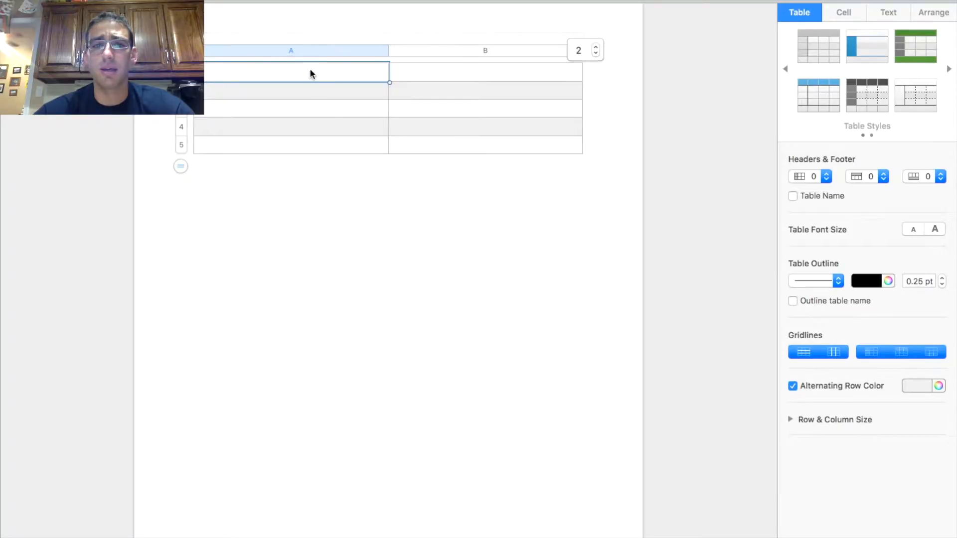
- Label the two columns in the table's first row "Town" and "Distance from Novi"
left_click(327, 73)
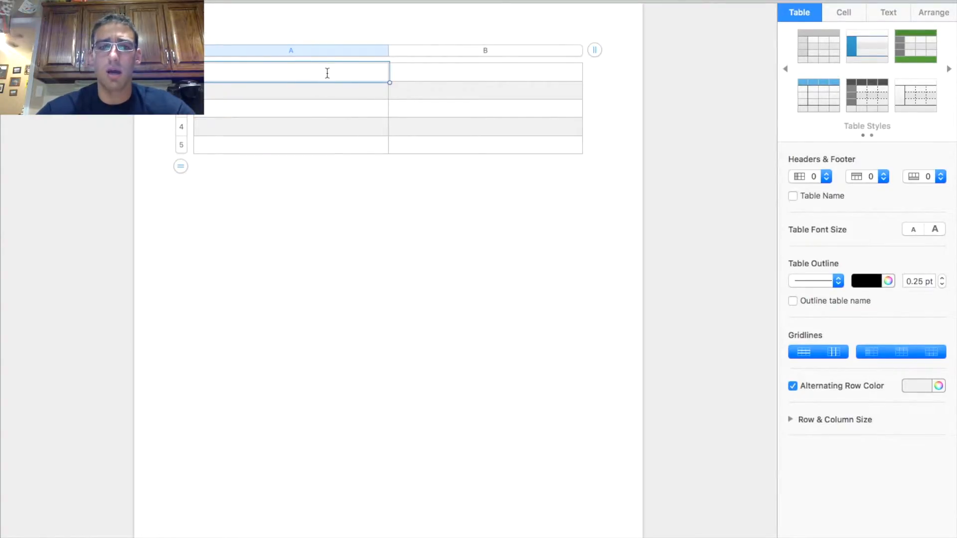
type("Town")
key("Tab")
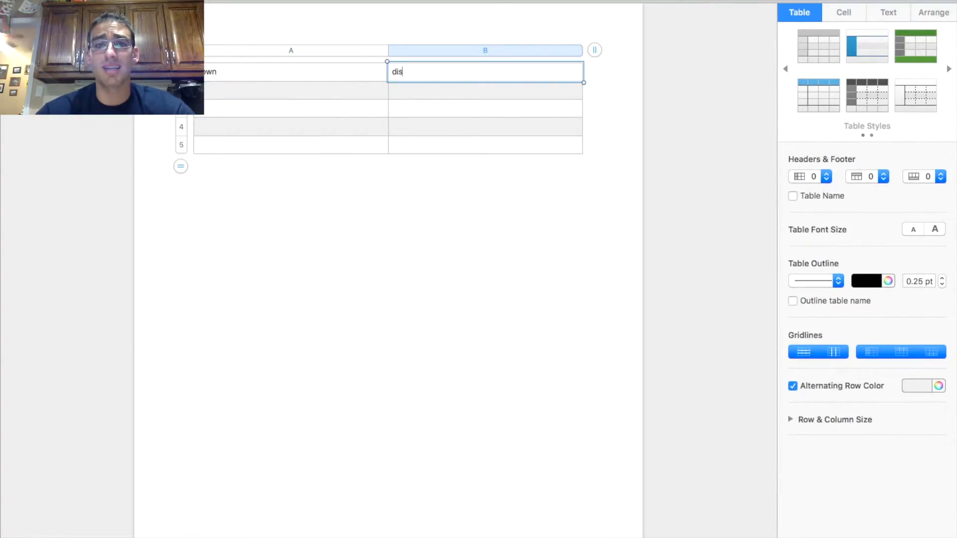
type("Distance fro")
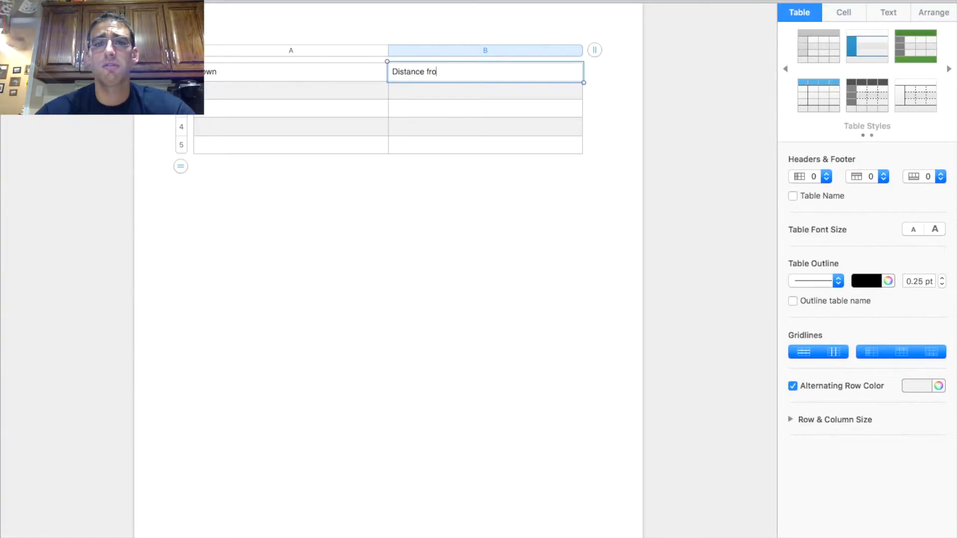
type("m Novi")
key("alt+Return")
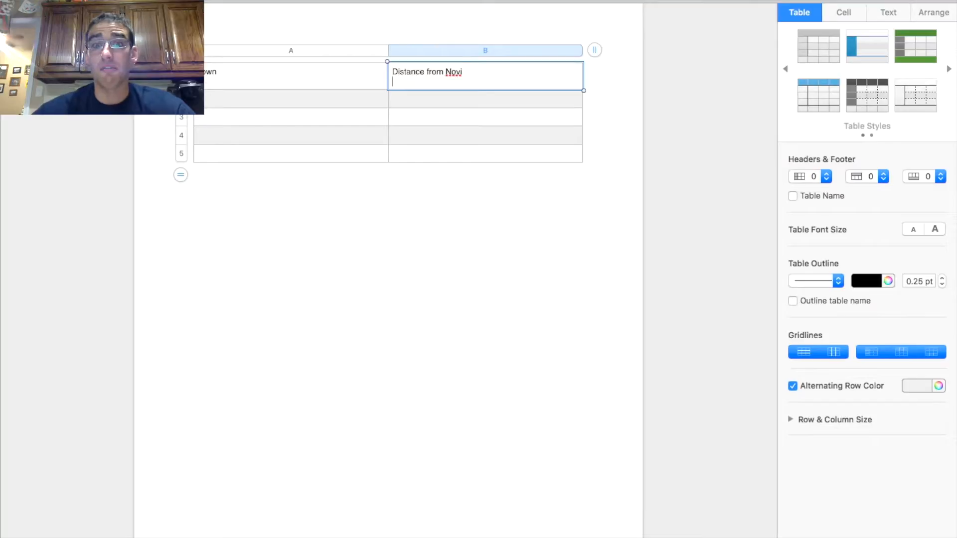
key("BackSpace")
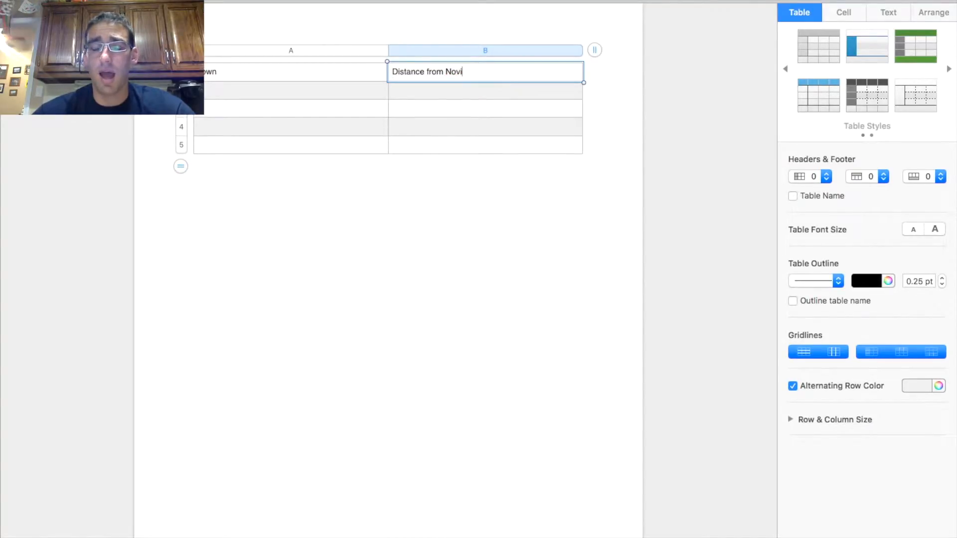
- Check the map in Google Maps and enter "Birmingham" as the first town in the Pages table
left_click(355, 92)
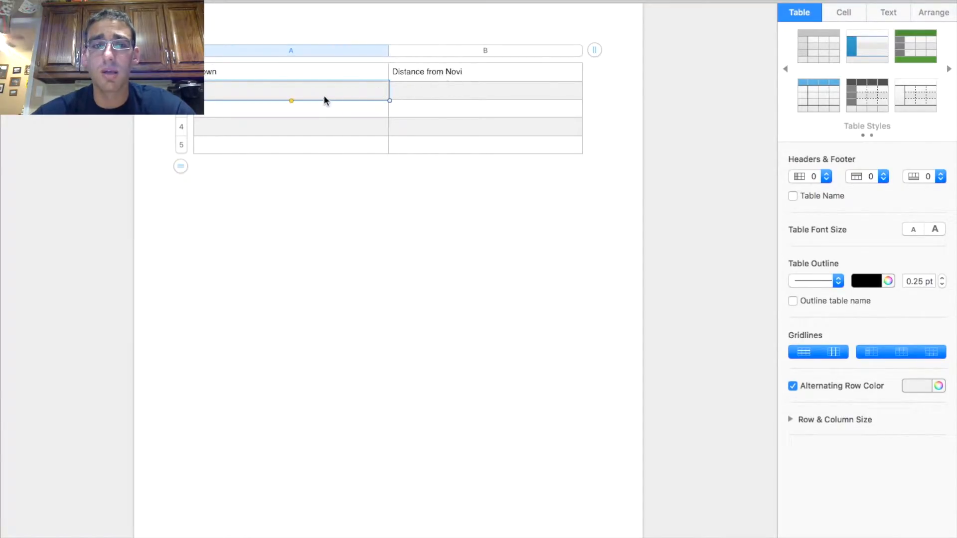
key("ctrl+Right")
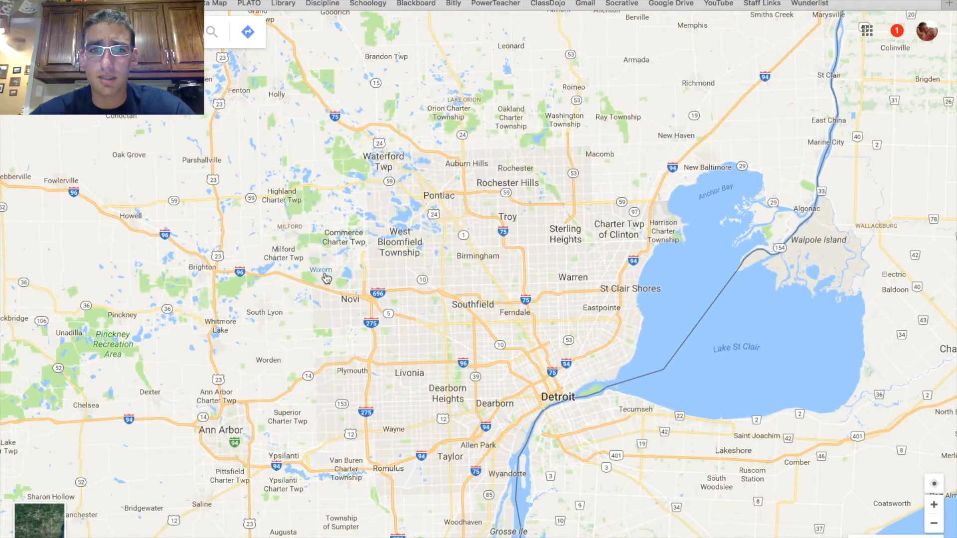
key("ctrl+Left")
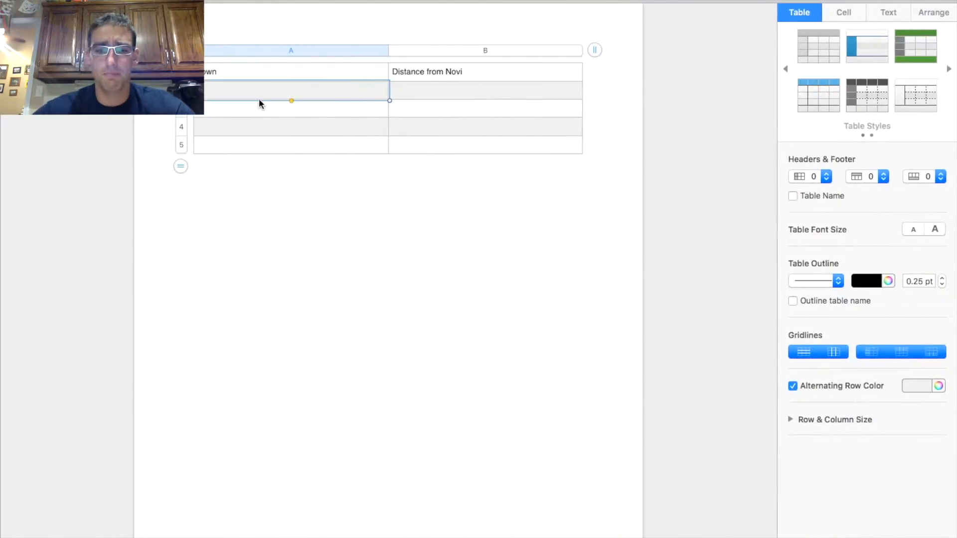
type("ton")
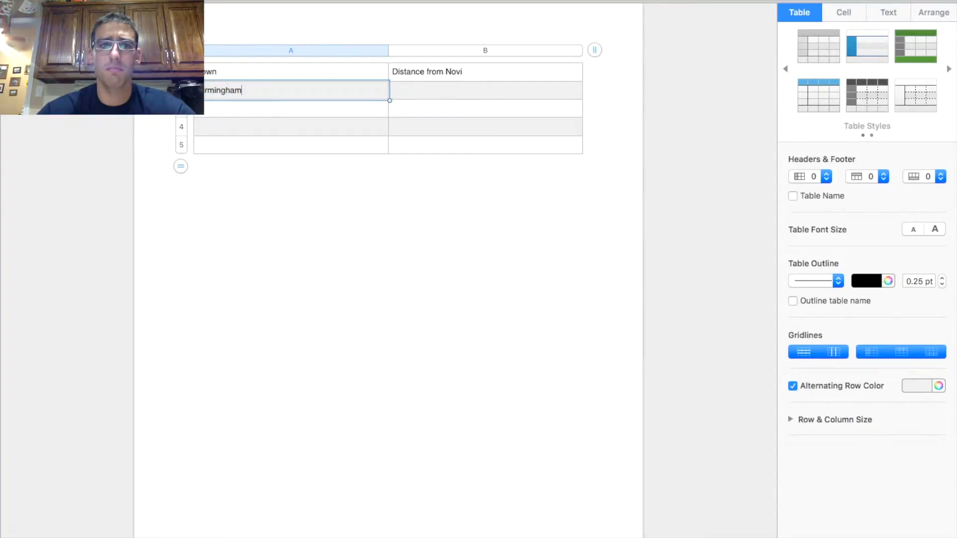
key("Return")
- Consult the Google Maps map again and enter "Warren" as the second town in the Pages table
key("ctrl+Right")
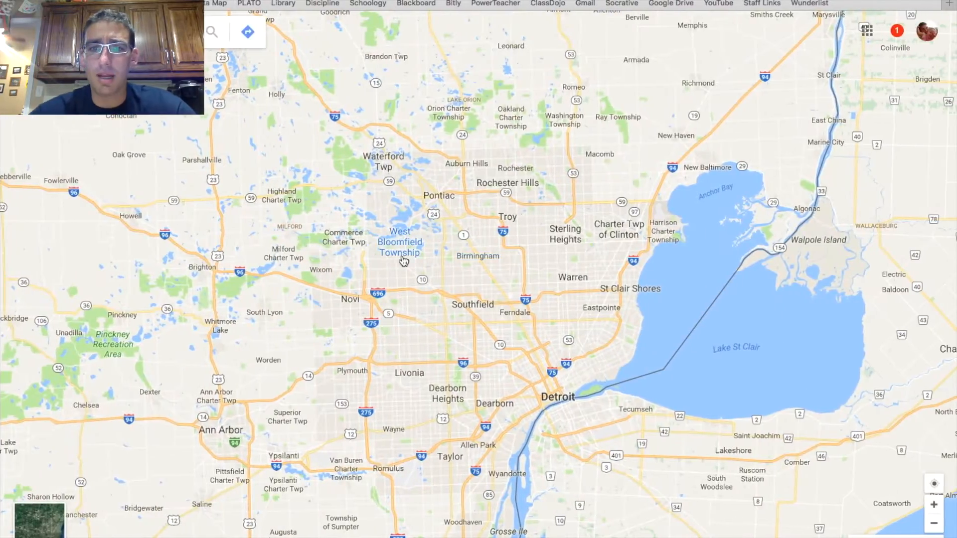
key("ctrl+Left")
type("Warren")
key("alt+Return")
key("BackSpace")
key("Return")
- Look up the next town in Google Maps and enter "Sterling Heights" as the third town in the Pages table
key("ctrl+Right")
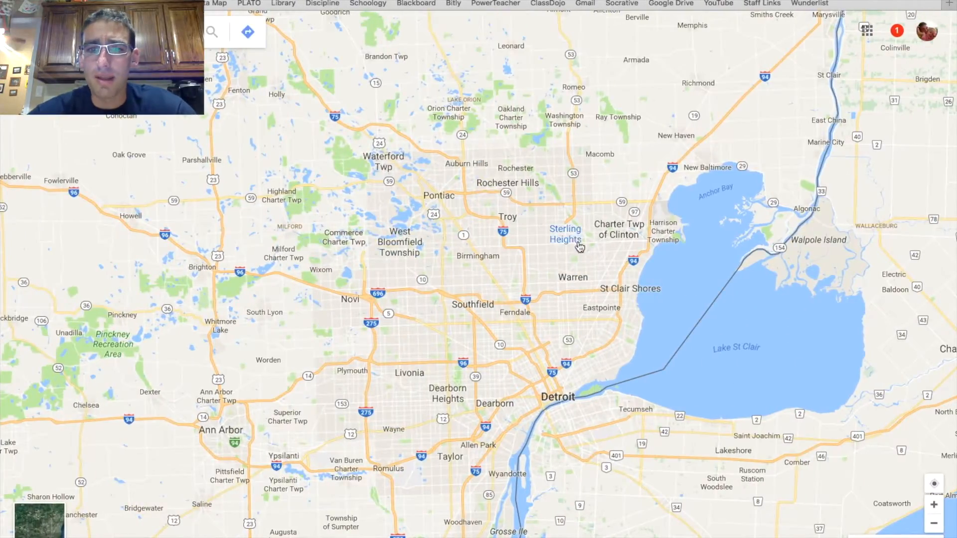
key("ctrl+Left")
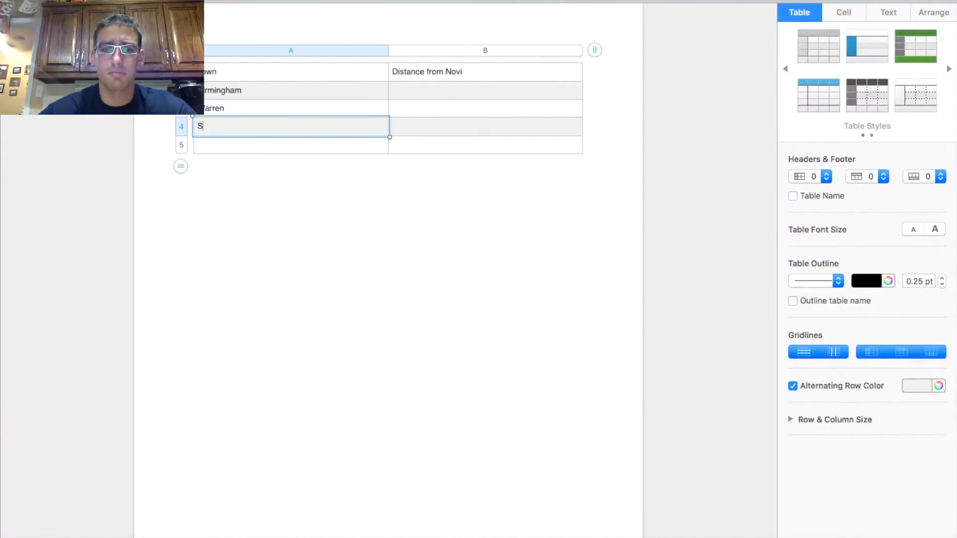
type("Sterling Heigh")
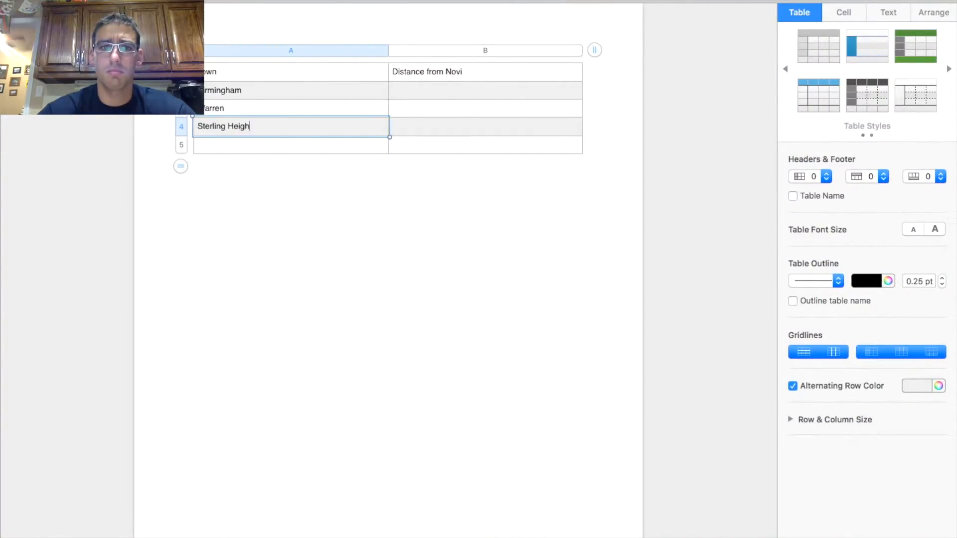
type("ts")
key("Return")
- Check the map in Google Maps once more and enter "Charter Twp of Clinton" in the last row's Town cell in Pages
key("ctrl+Right")
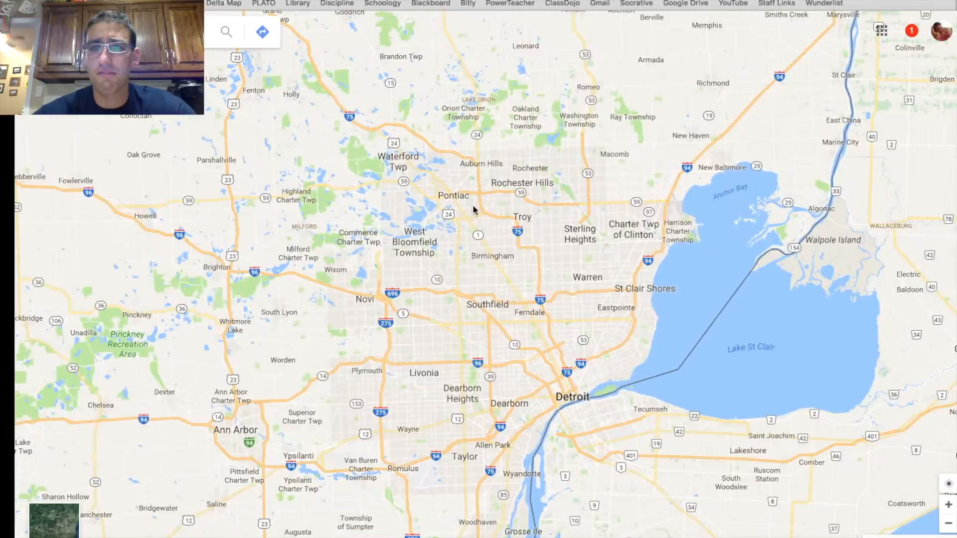
key("ctrl+Left")
type("Charter Twp")
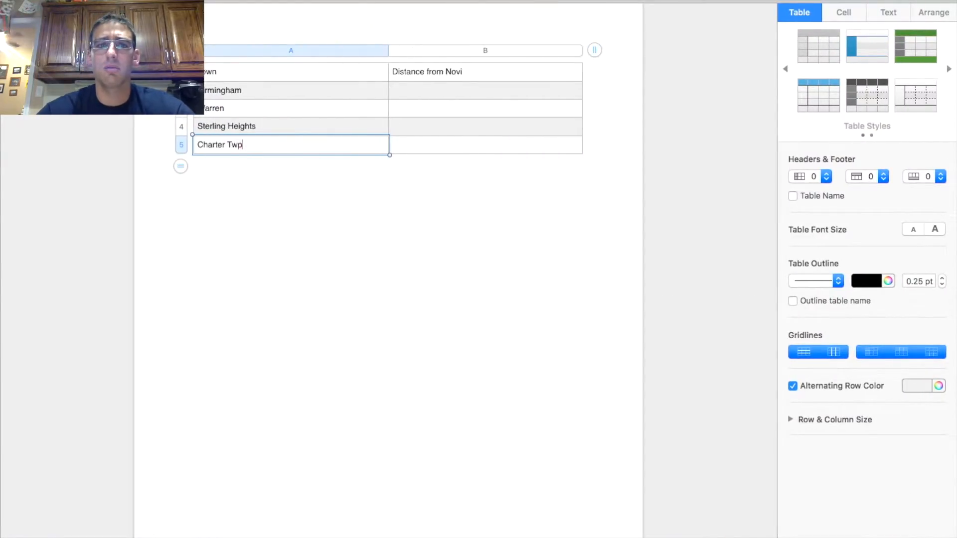
type(" of Clinton")
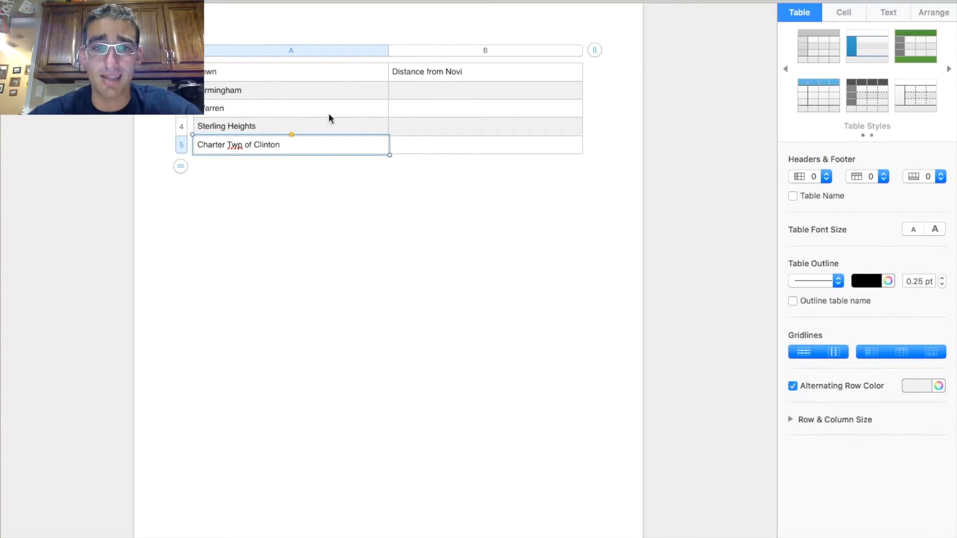
- Switch to Google Maps and measure the straight-line distance from Novi to Birmingham
left_click(451, 96)
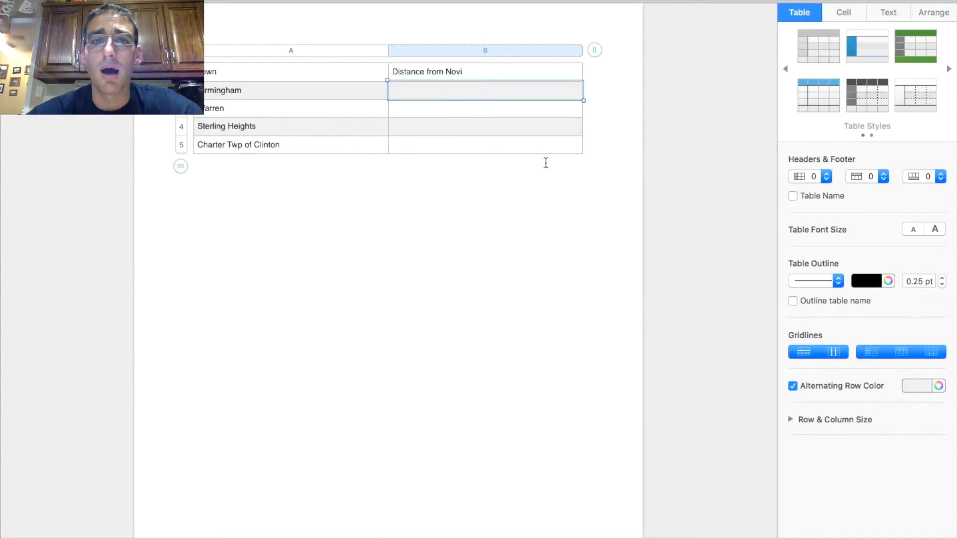
key("ctrl+Right")
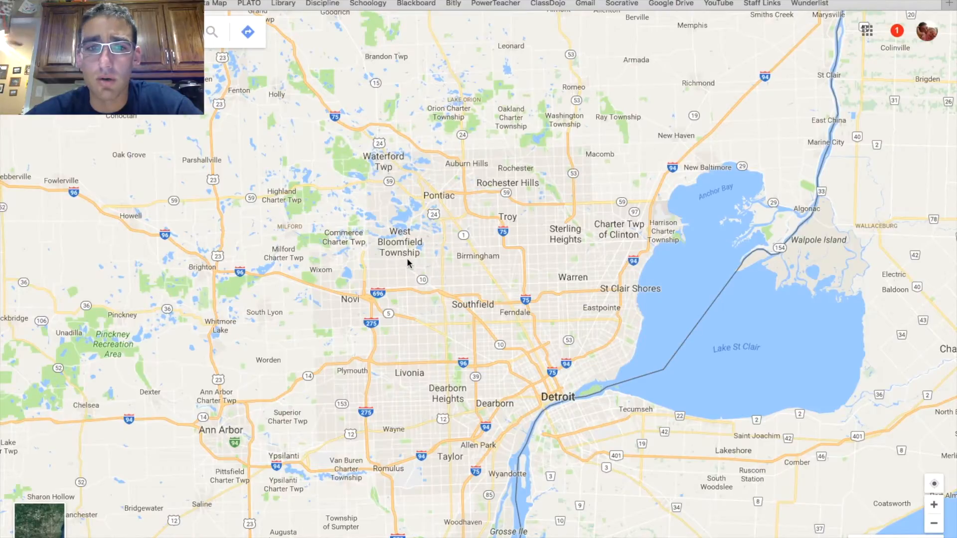
right_click(352, 304)
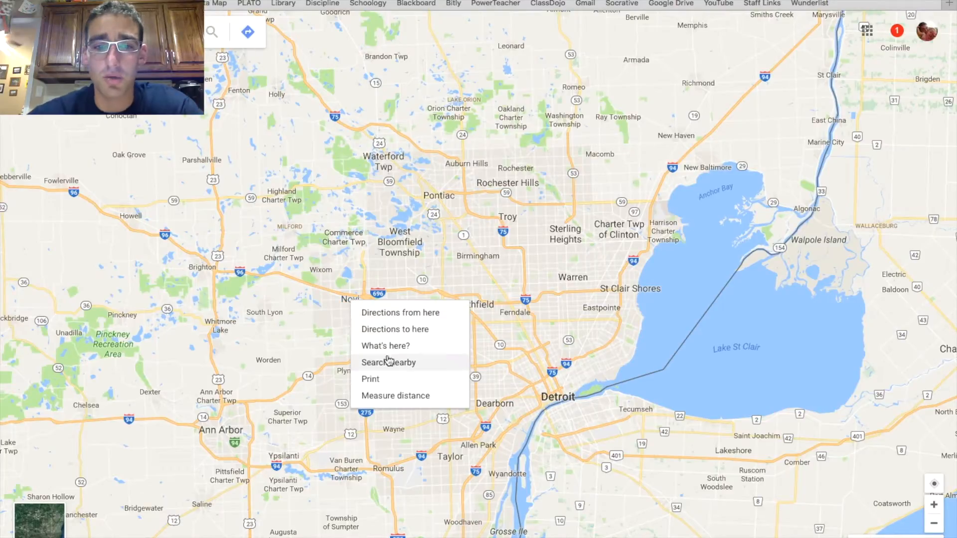
left_click(396, 398)
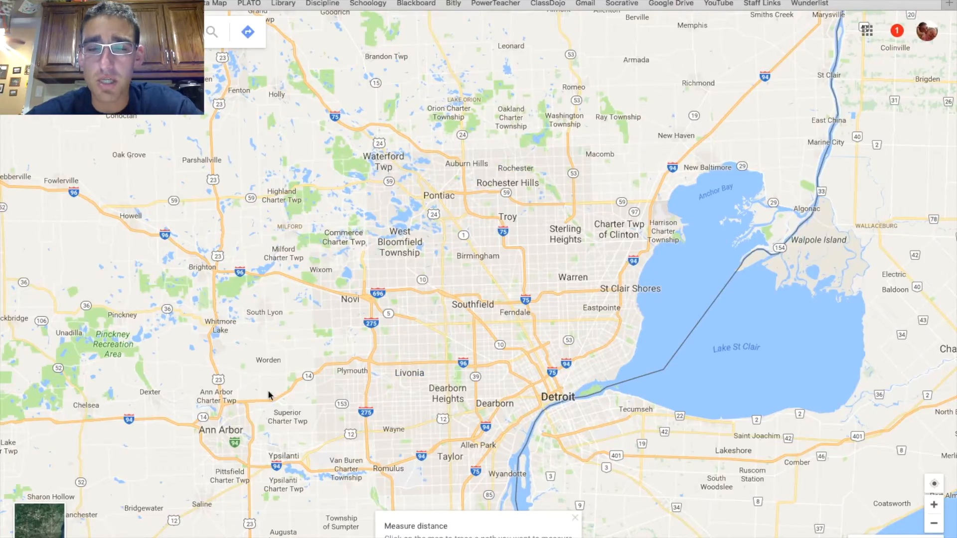
left_click(477, 259)
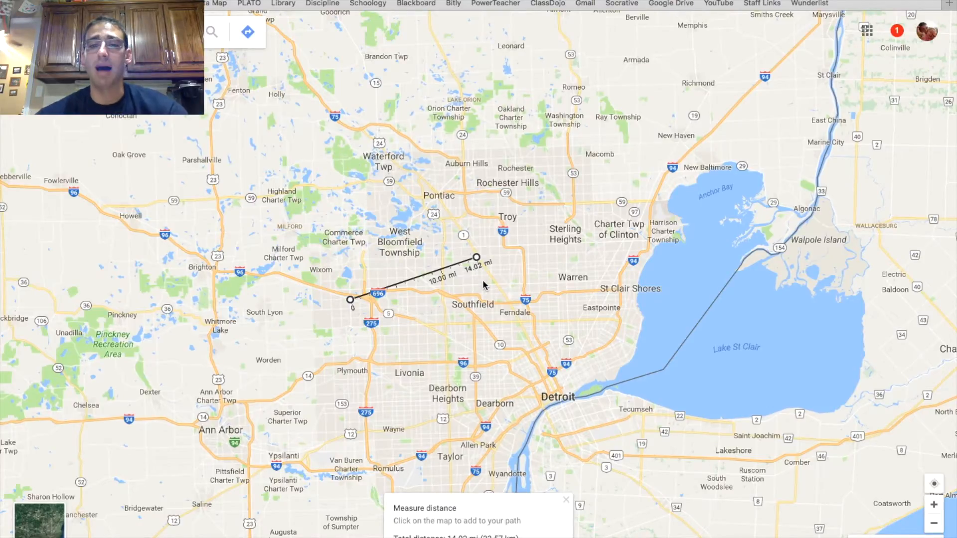
- Return to Pages and enter "14.02 mi" as Birmingham's distance from Novi
key("ctrl+Left")
left_click(425, 92)
type("14.02")
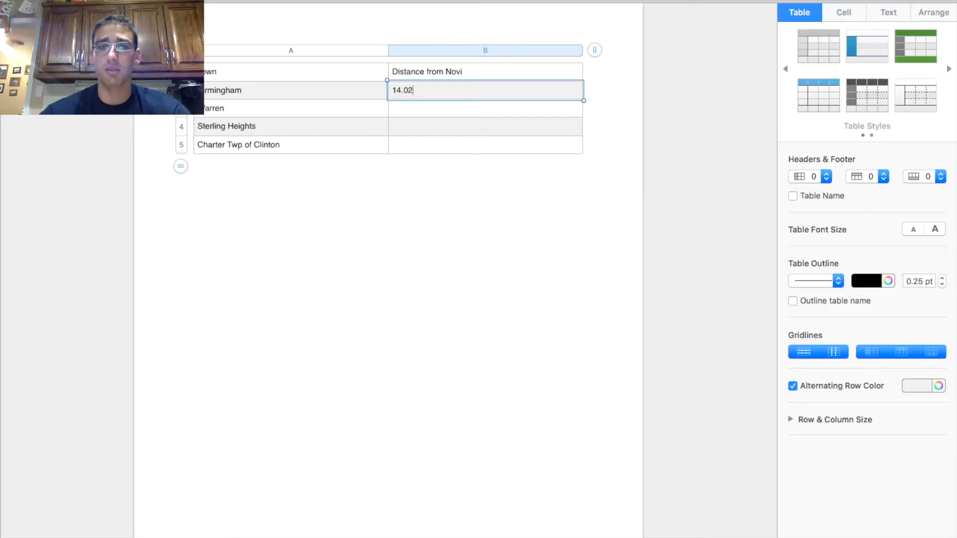
key("Return")
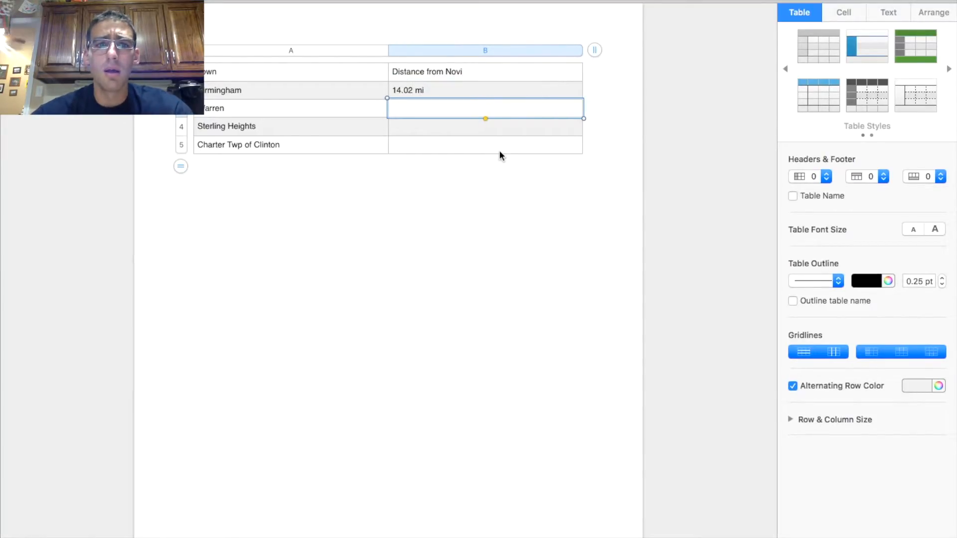
- Move the Google Maps measurement's endpoint from Birmingham to Warren and record "23.47 mi" as Warren's distance in the Pages table
key("ctrl+Right")
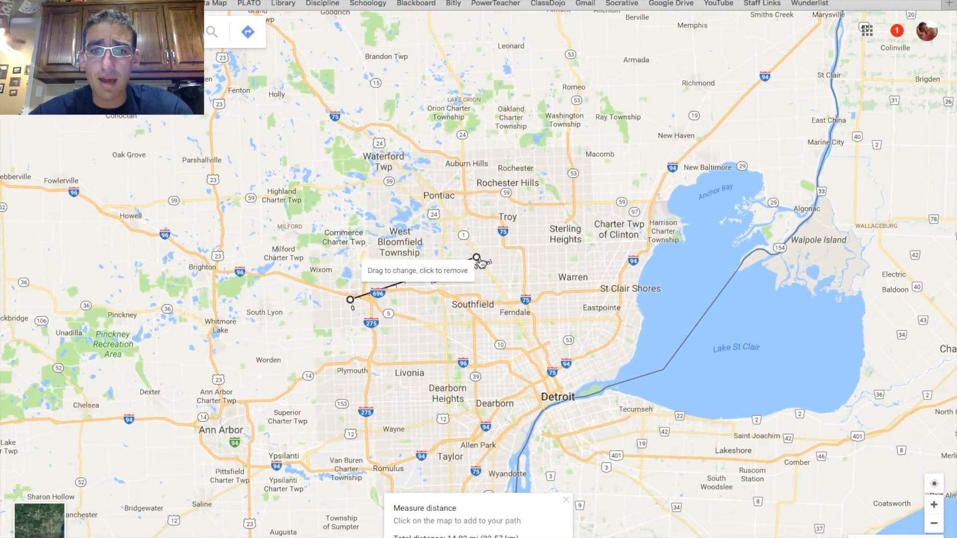
left_click_drag(477, 258, 573, 282)
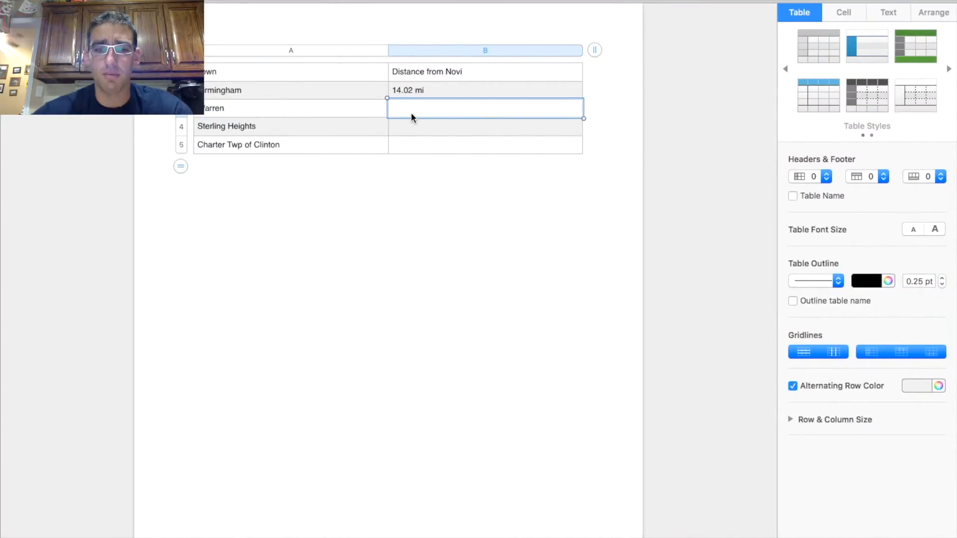
type("23.47")
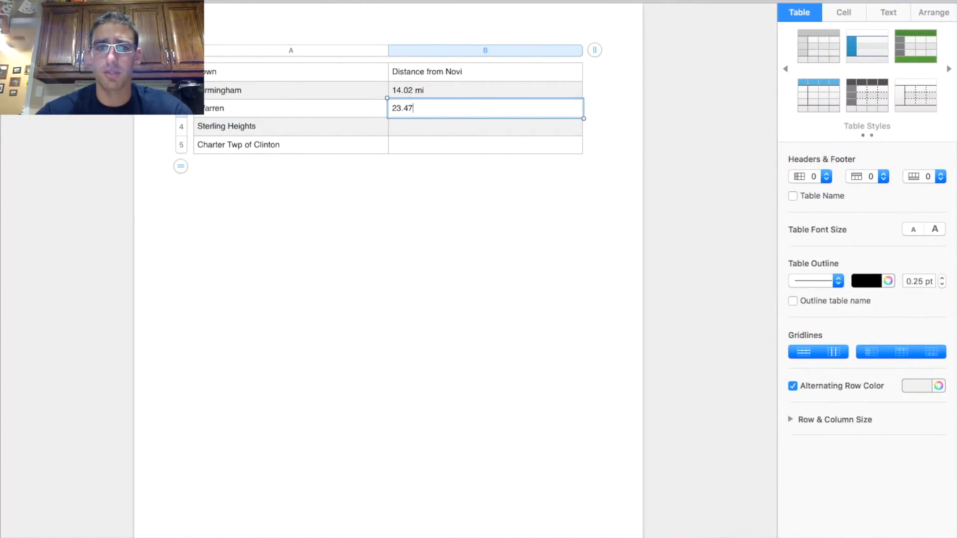
type(" mi")
key("Return")
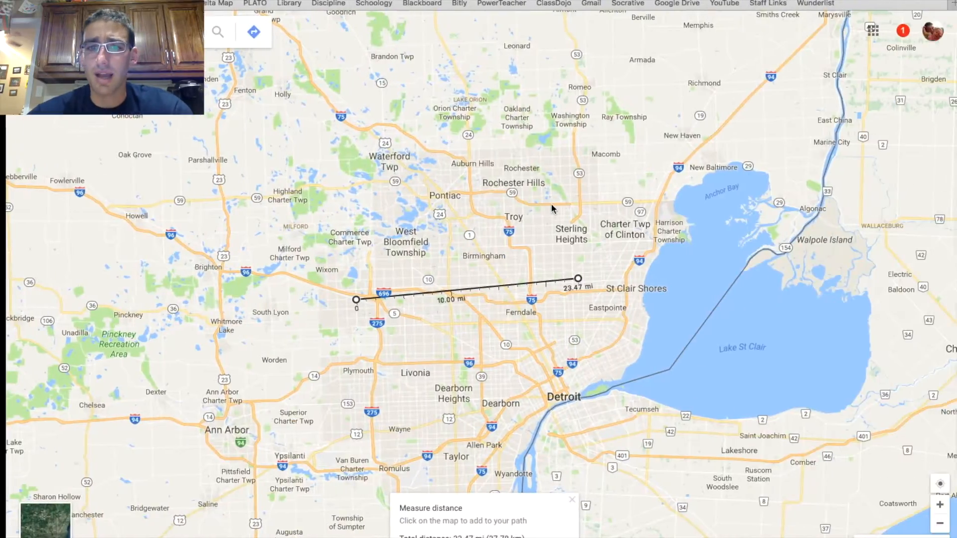
- Move the Google Maps measurement's endpoint to Sterling Heights and record "23.76 mi" as its distance in the Pages table
left_click_drag(578, 279, 568, 238)
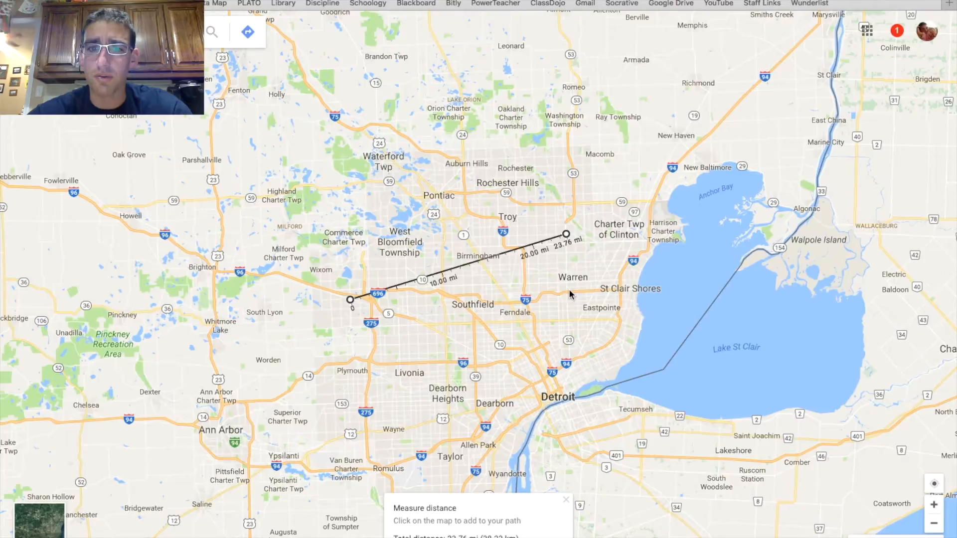
key("ctrl+Left")
type("23.76")
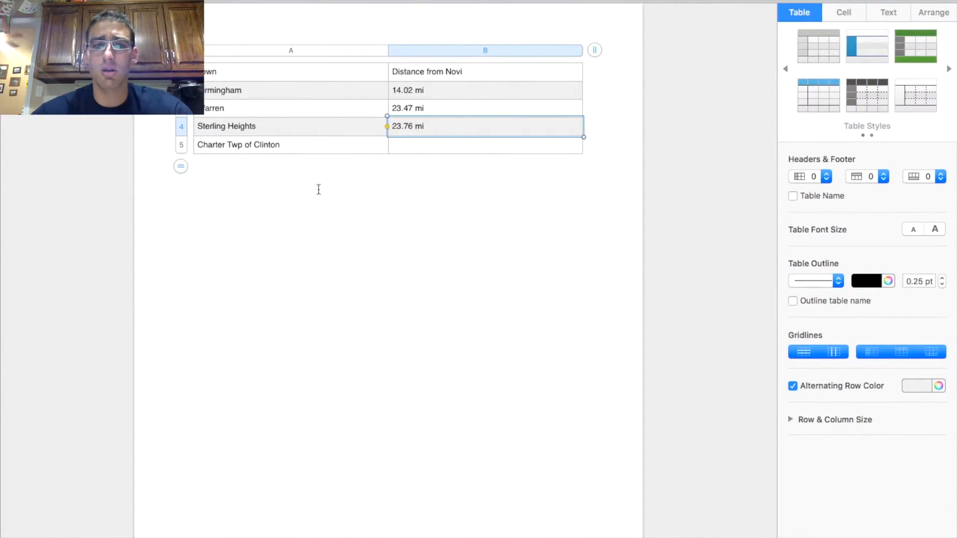
- Move the Google Maps measurement's endpoint to Charter Twp of Clinton and record "29.27 mi" as its distance in the Pages table
key("ctrl+Right")
left_click_drag(567, 234, 618, 231)
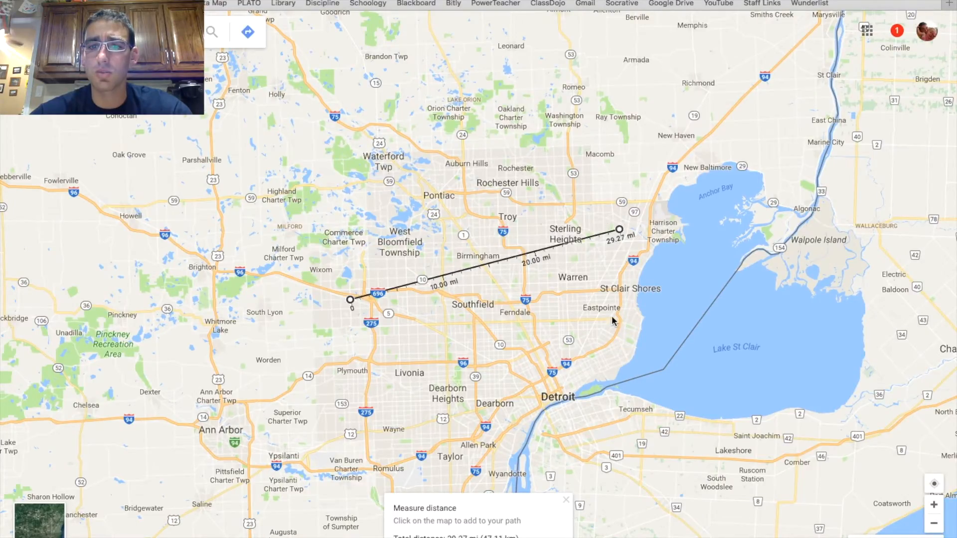
key("ctrl+Left")
left_click(417, 142)
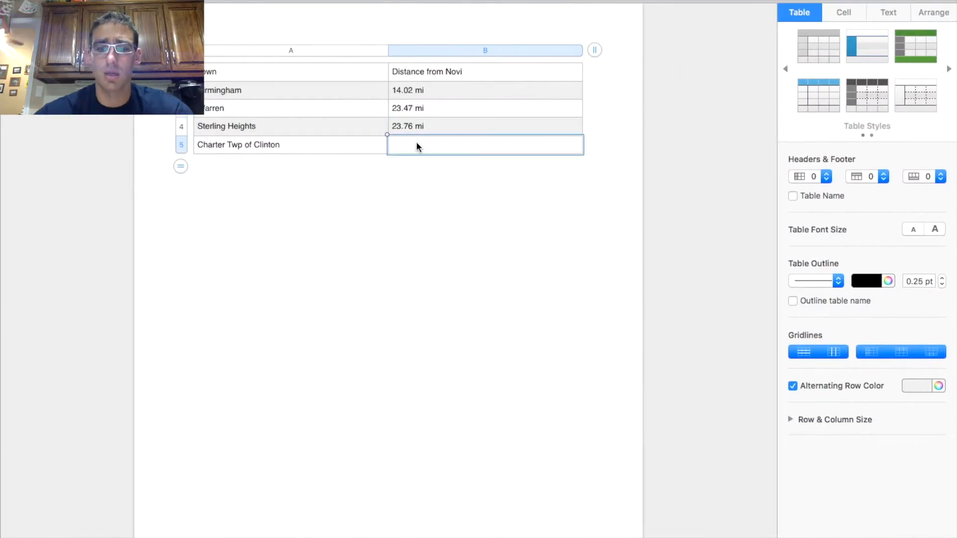
type("29.27 mi")
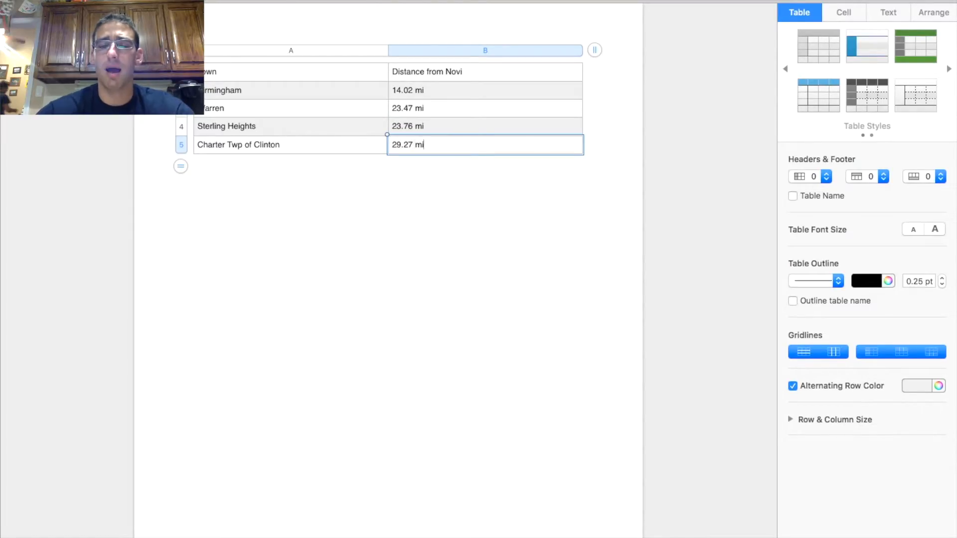
left_click(432, 208)
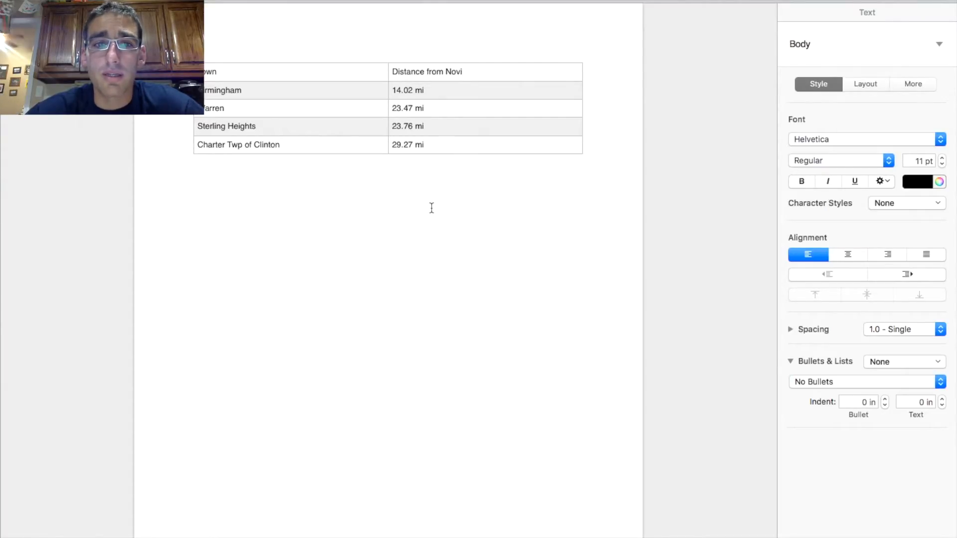
left_click(435, 145)
left_click(438, 88)
left_click(439, 145)
mouse_move(438, 144)
left_mouse_down()
mouse_move(426, 94)
mouse_move(425, 151)
mouse_move(438, 125)
mouse_move(443, 145)
left_mouse_up()
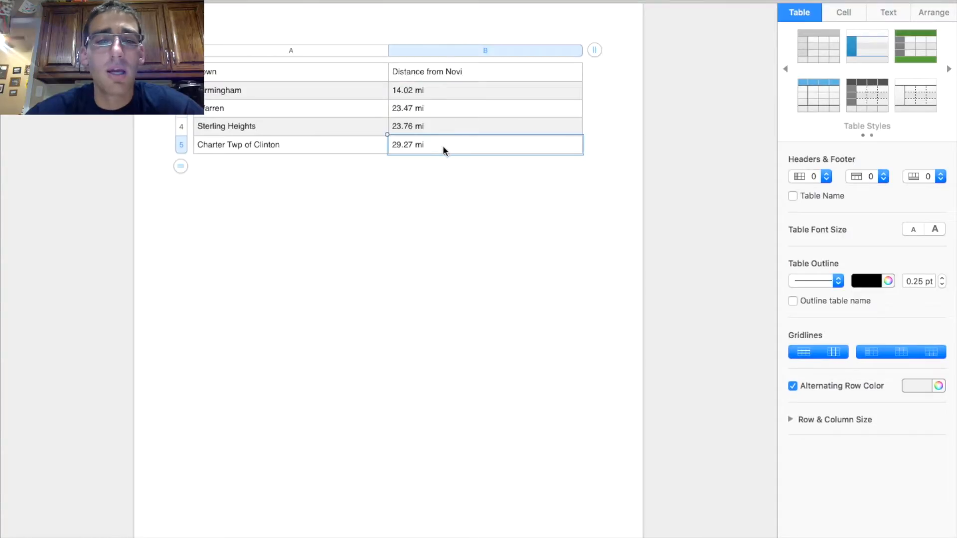
left_click(444, 183)
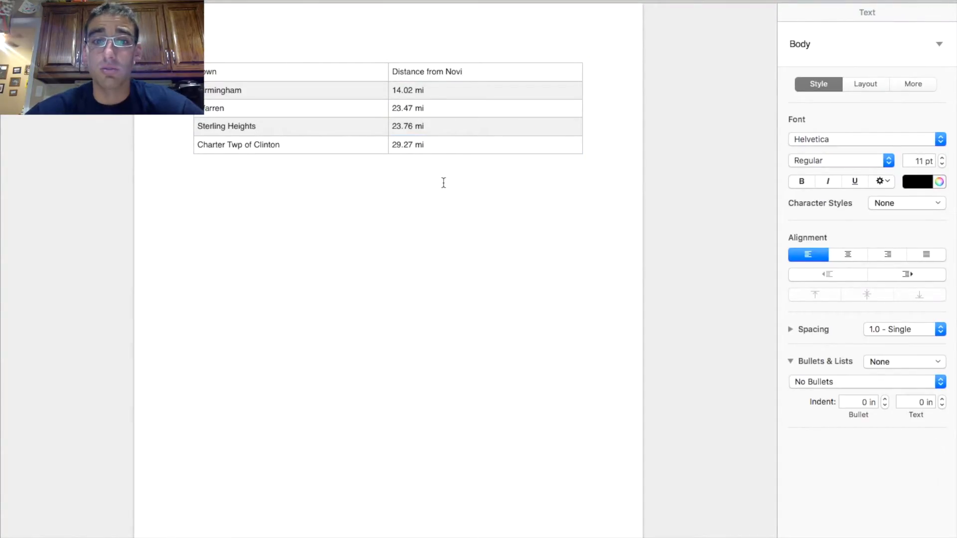
- Switch to the browser and search Google for "miles to km"
key("ctrl+Right")
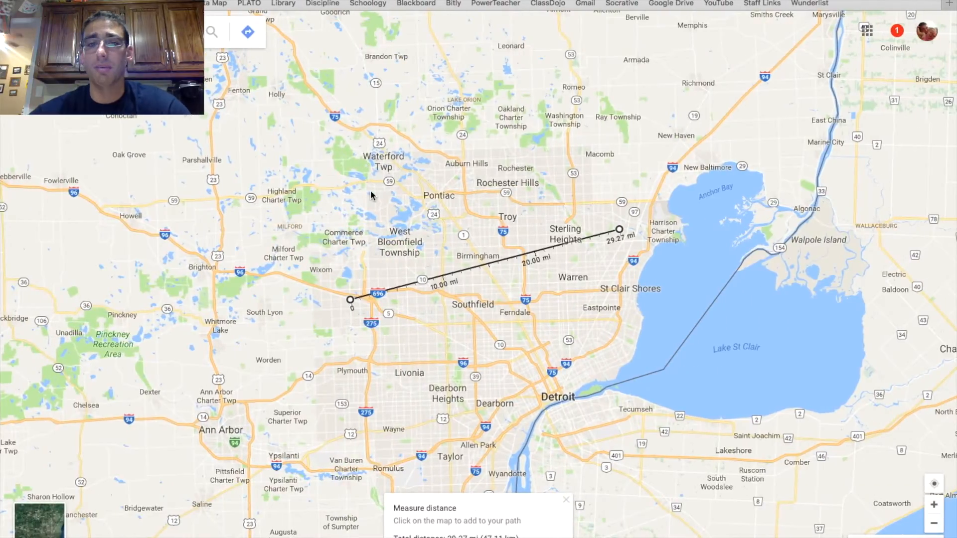
key("super+l")
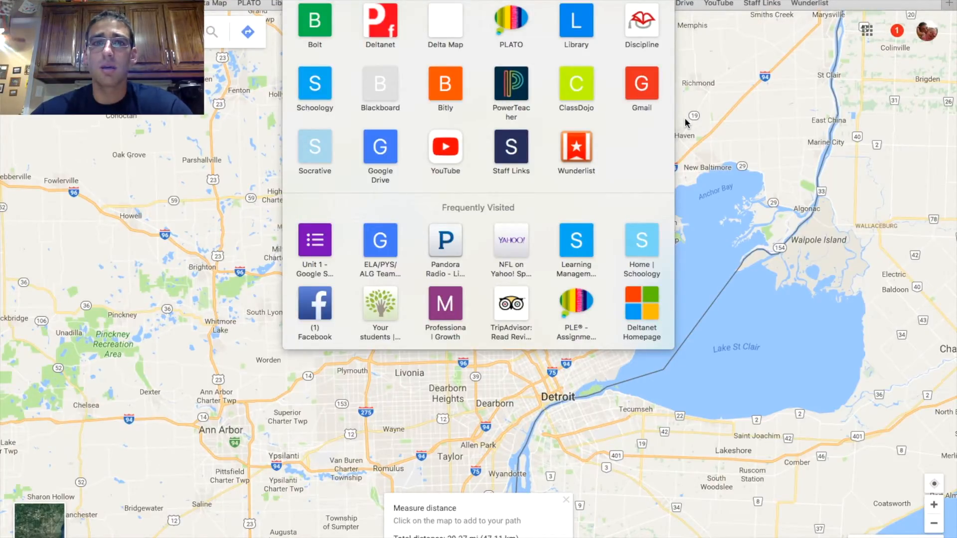
type("miles to")
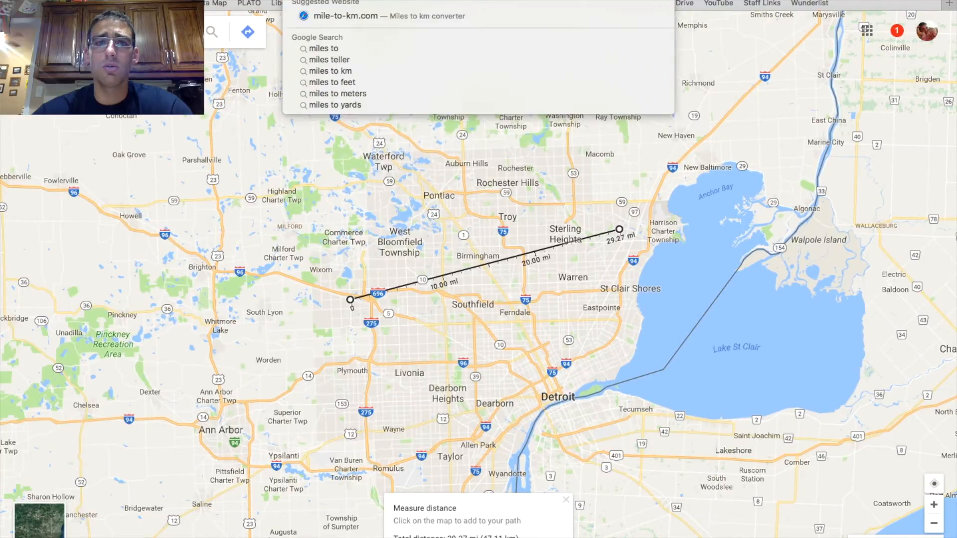
key("Return")
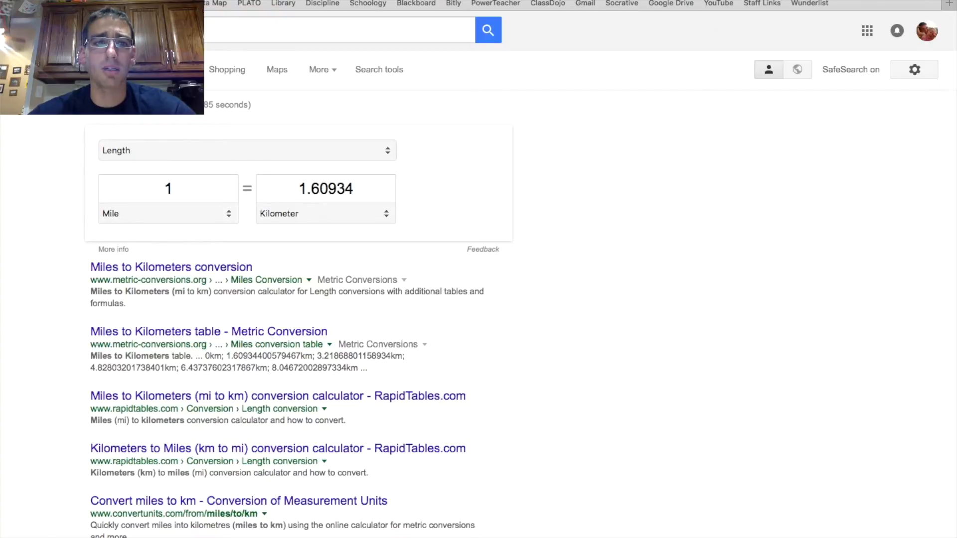
- Check Birmingham's distance in Pages and convert 14.02 miles to kilometers in Google's unit converter
double_click(170, 189)
key("ctrl+Left")
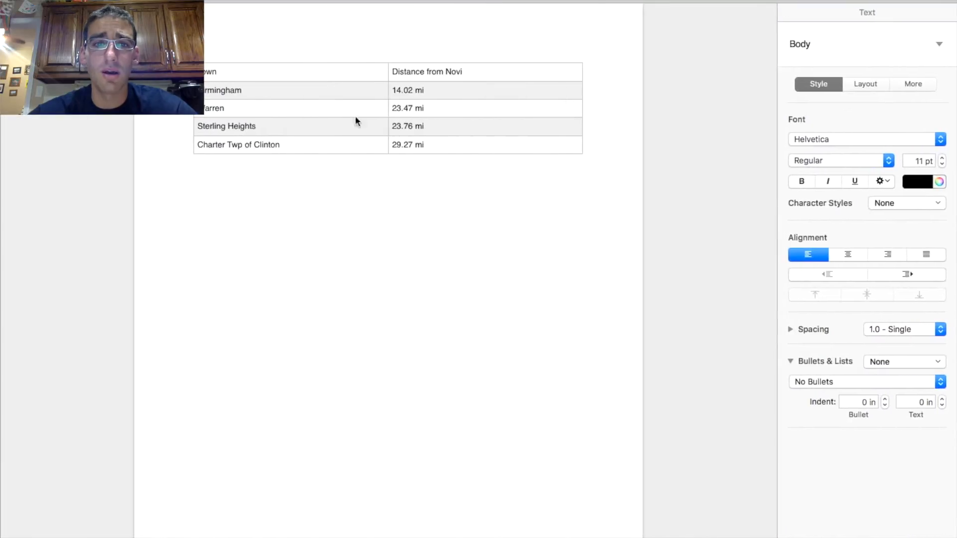
key("ctrl+Right")
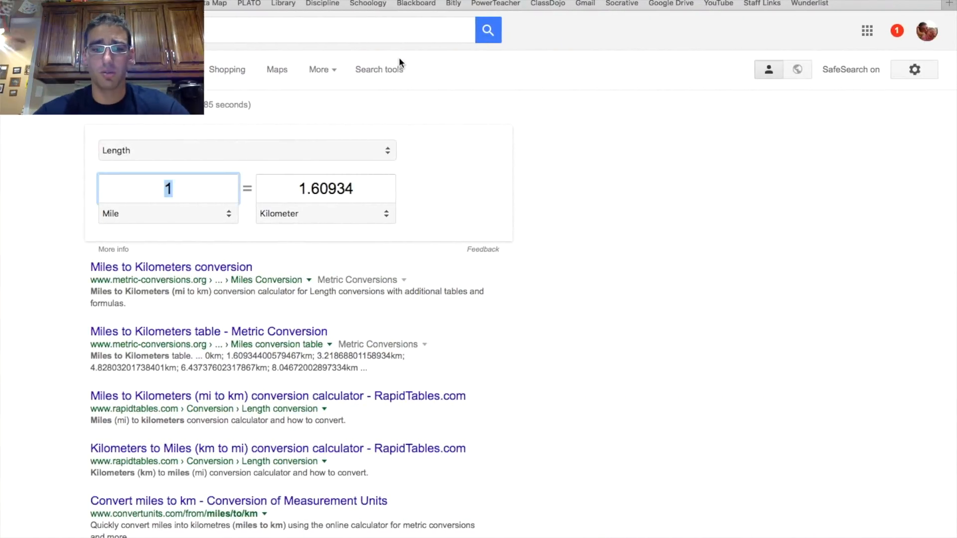
type("4.02")
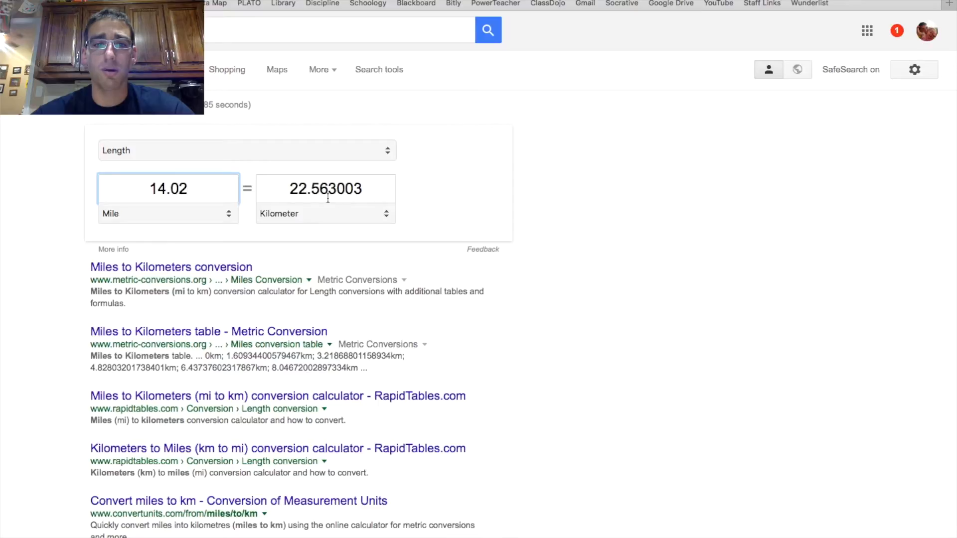
- Return to Pages and replace Birmingham's distance from Novi with "22.56 km"
key("ctrl+Left")
left_click(435, 91)
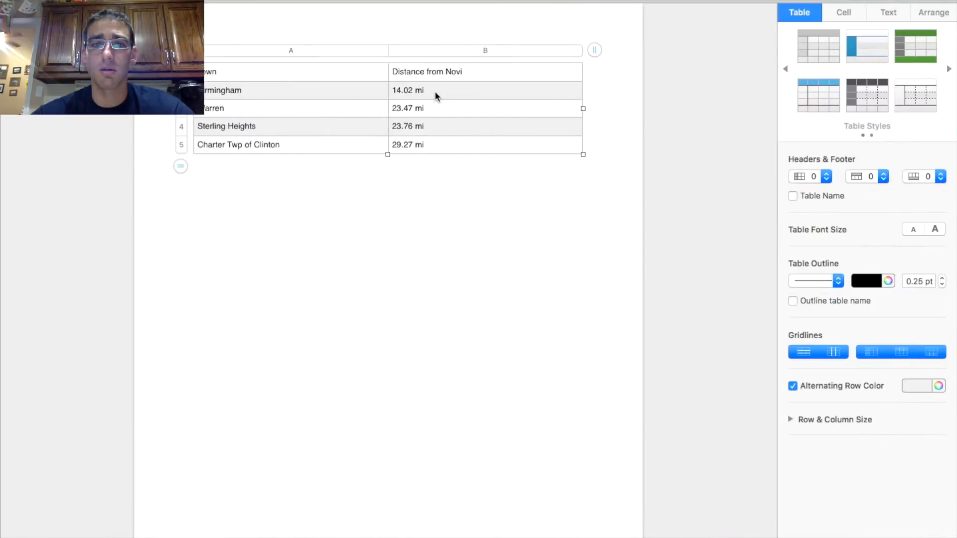
key("super+a")
type("22")
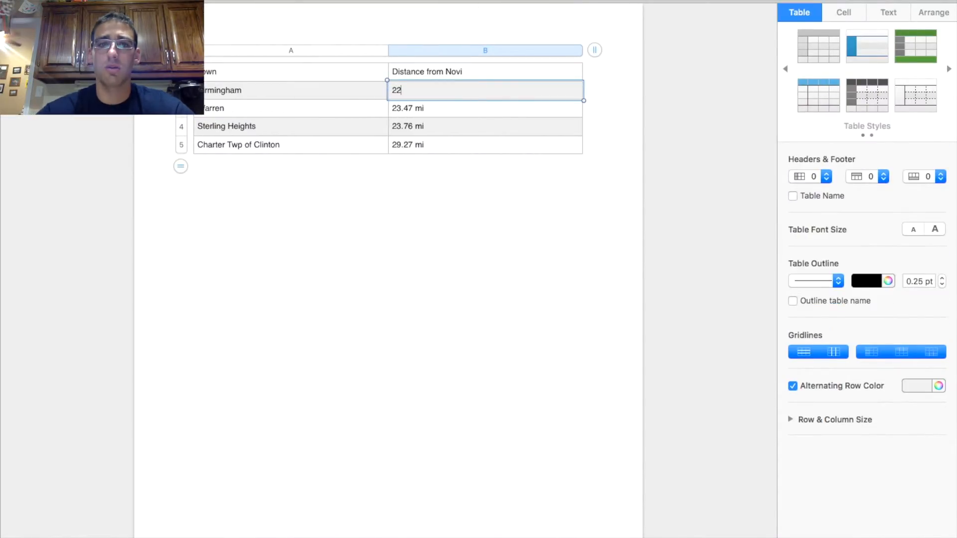
type(".56 km")
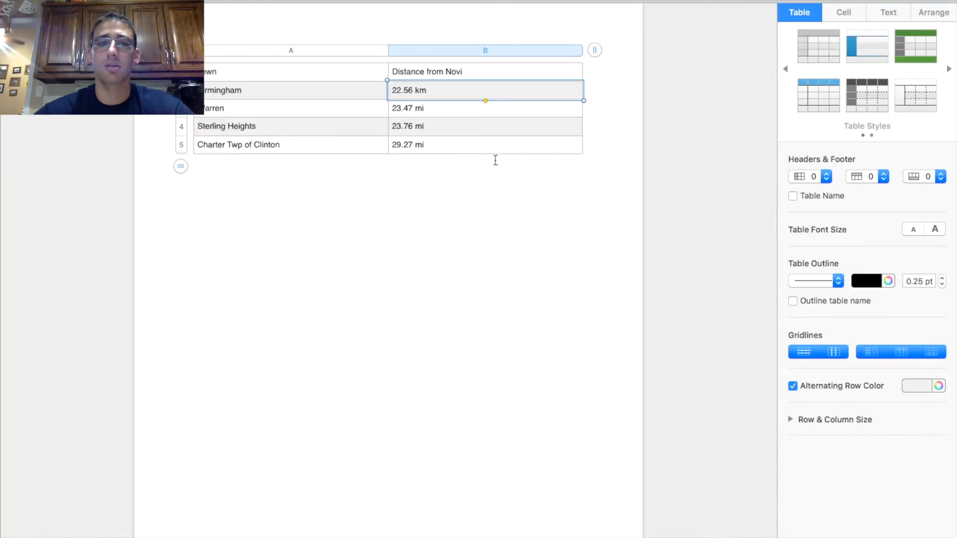
- Check Warren's distance in Pages and convert 23.47 miles to kilometers in Google's unit converter
key("ctrl+Right")
key("ctrl+Left")
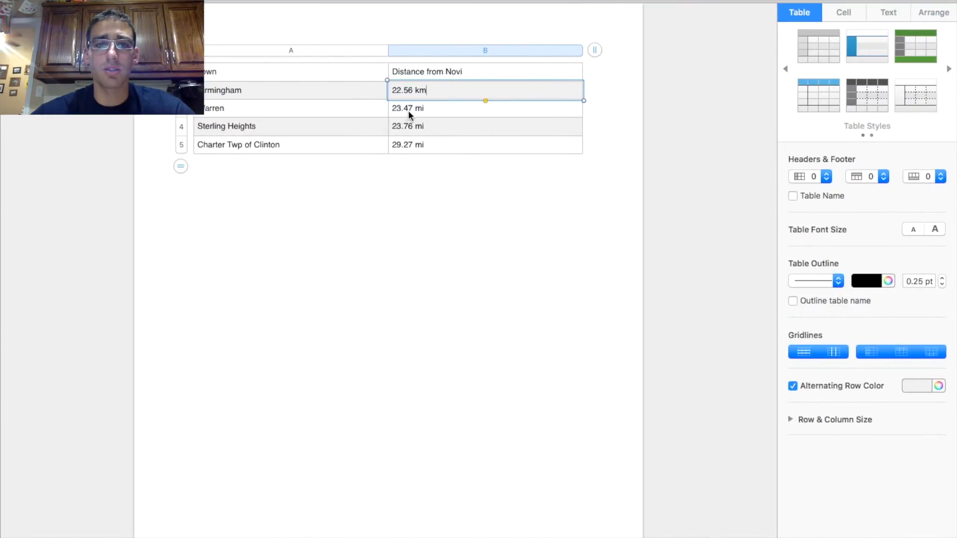
key("ctrl+Right")
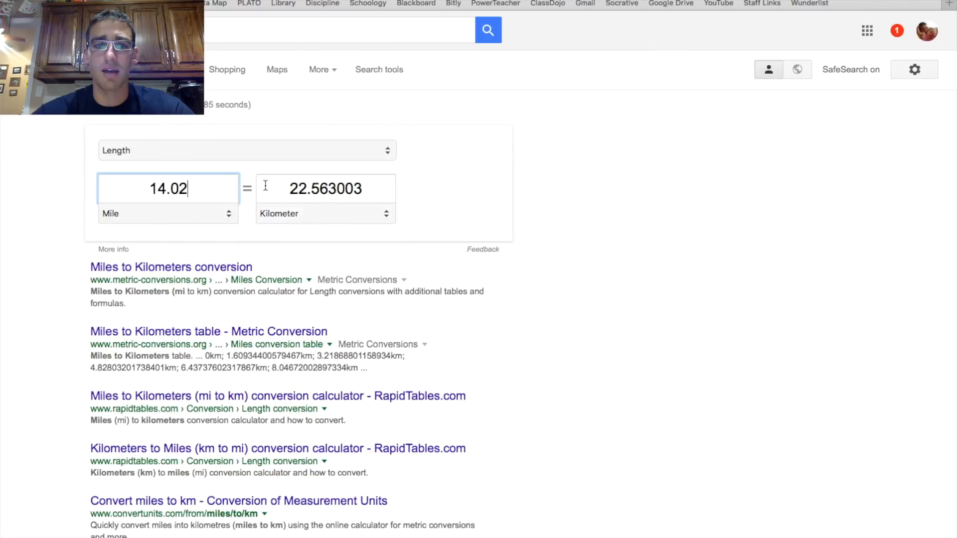
key("super+a")
key("BackSpace")
type("23.47")
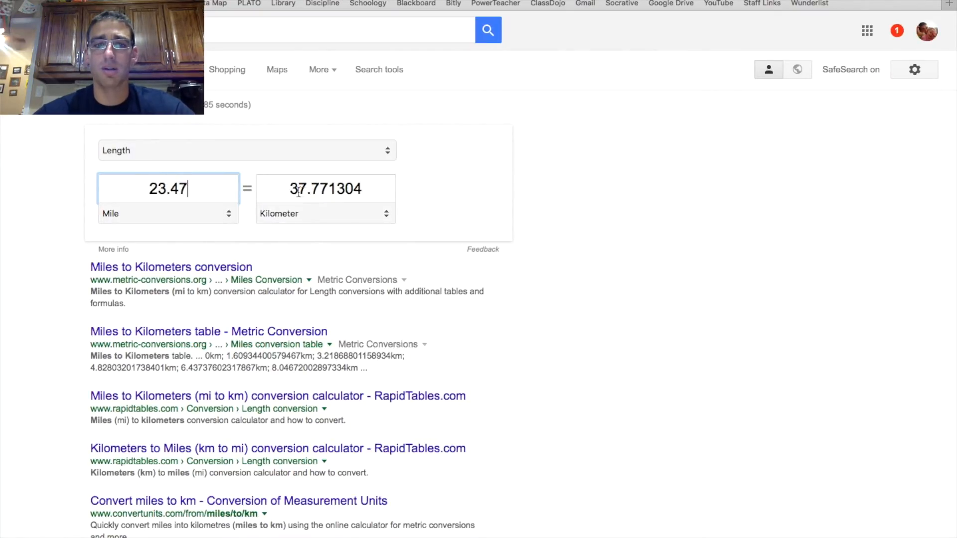
- Return to Pages and replace Warren's distance from Novi with "37.77 km"
key("ctrl+Left")
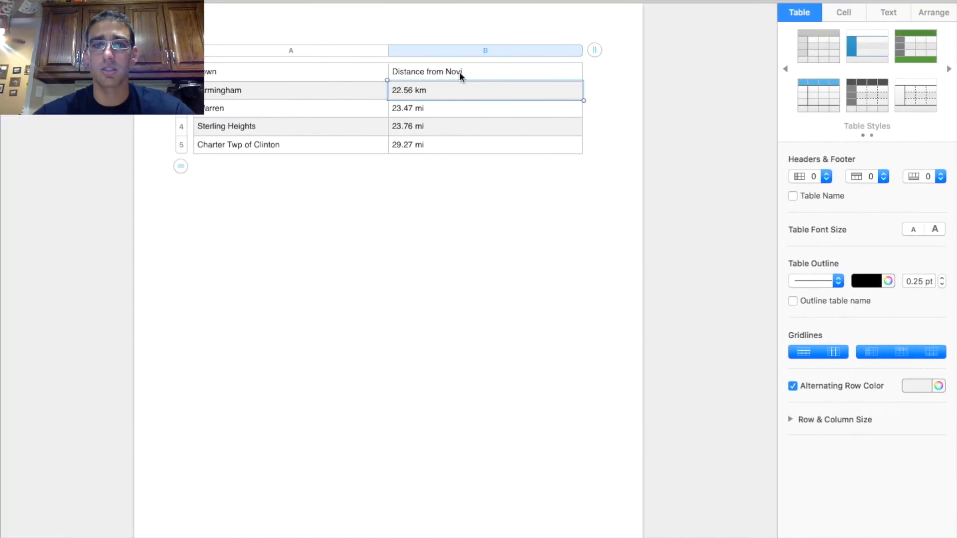
left_click(441, 109)
key("BackSpace")
key("BackSpace")
key("BackSpace")
key("BackSpace")
key("BackSpace")
key("BackSpace")
key("BackSpace")
key("BackSpace")
type("37.77 km")
- Switch to Google's unit converter and convert Sterling Heights' distance of 23.76 miles to kilometers
left_click(446, 131)
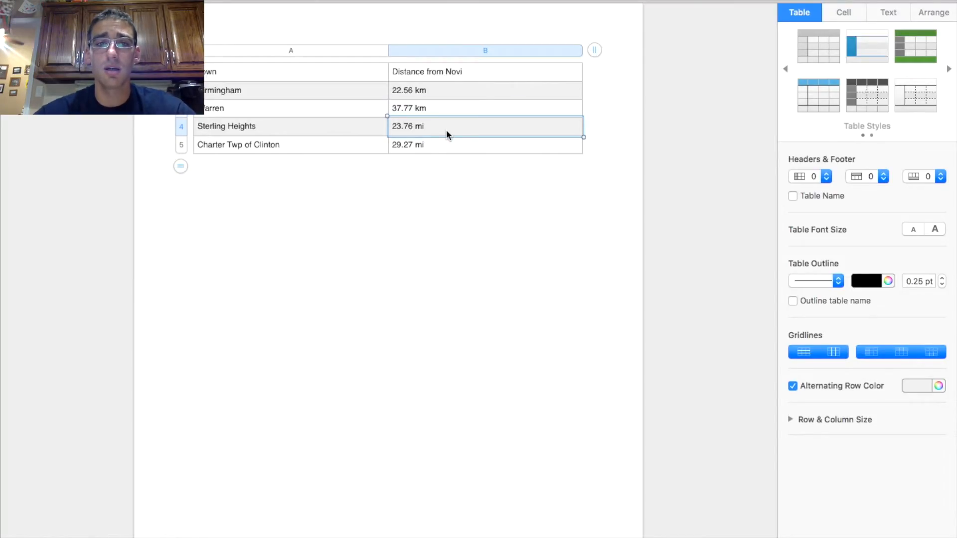
key("ctrl+Right")
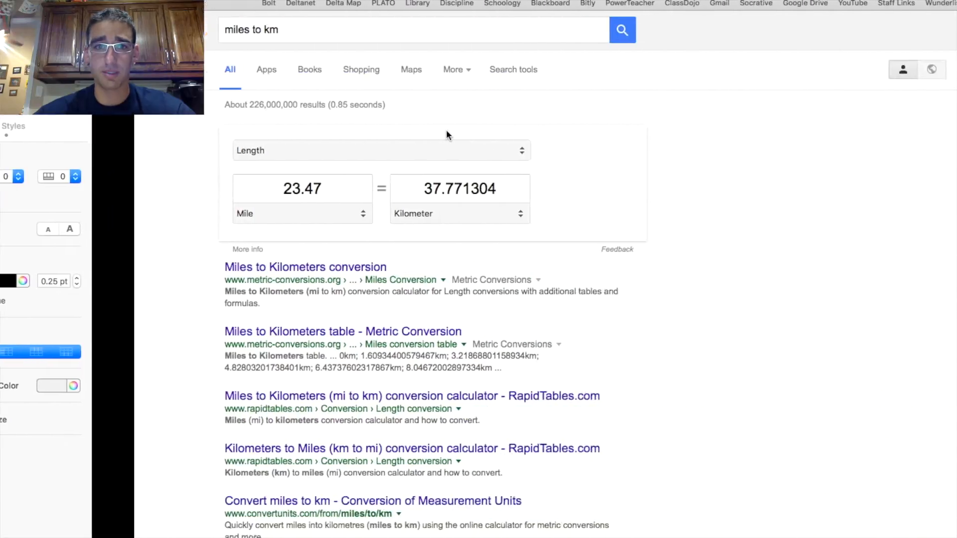
double_click(213, 186)
key("BackSpace")
type("23.76")
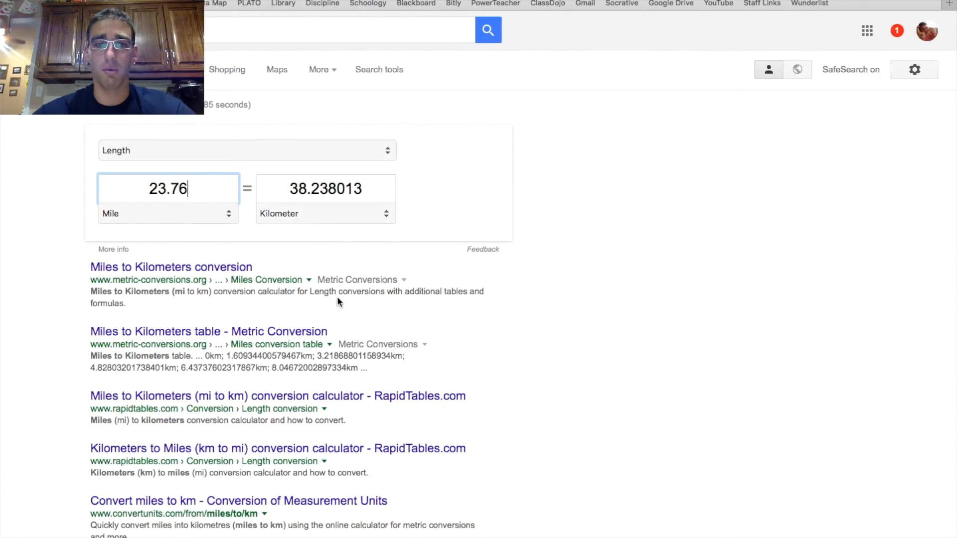
- Return to Pages and replace Sterling Heights' distance from Novi with "38.24 km"
key("ctrl+Left")
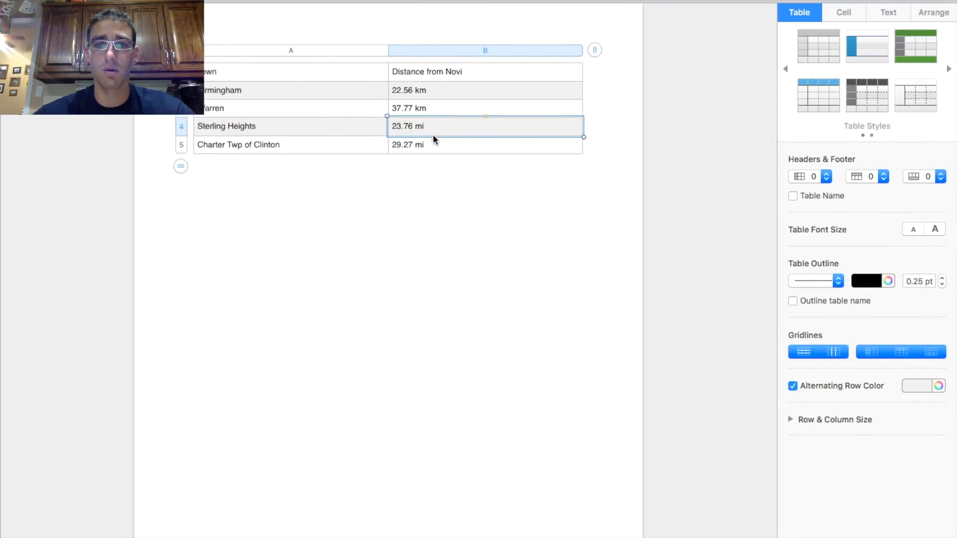
double_click(433, 120)
type("38.24")
left_click(461, 129)
key("BackSpace")
key("BackSpace")
type("km")
- Check Charter Twp of Clinton's distance in Pages and convert 29.27 miles to kilometers in Google's unit converter
left_click(453, 145)
key("super+Tab")
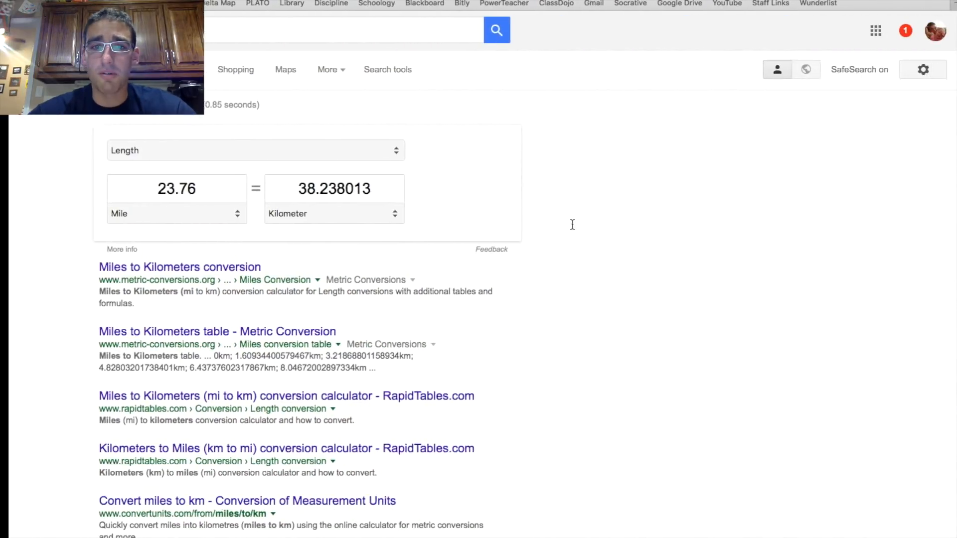
key("super+Tab")
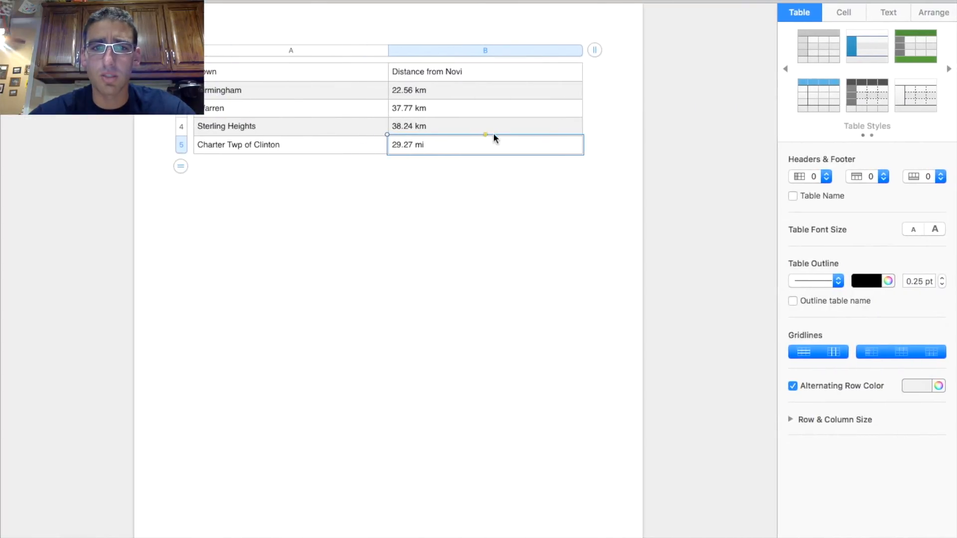
key("super+Tab")
double_click(206, 196)
type("29.27")
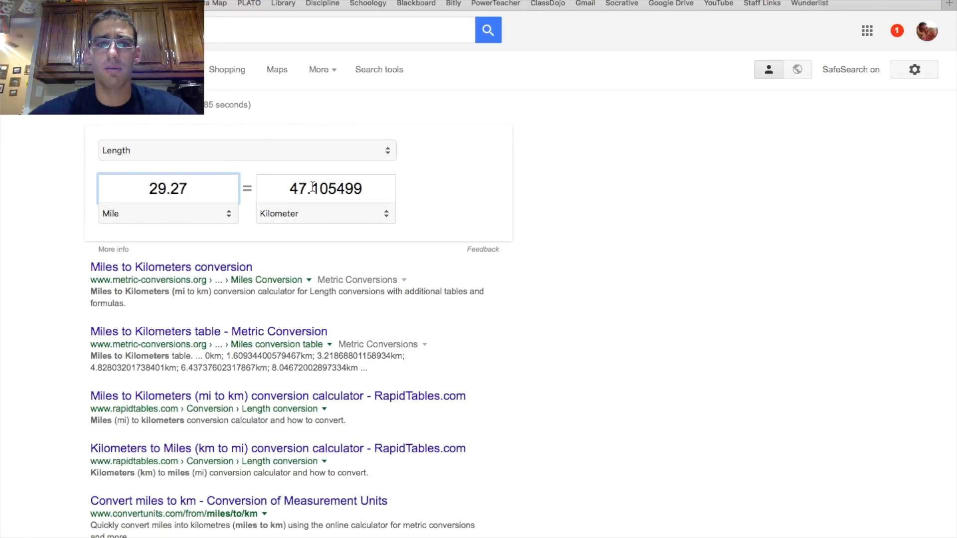
- Return to Pages and replace Charter Twp of Clinton's distance from Novi with "47.11 km"
key("super+Tab")
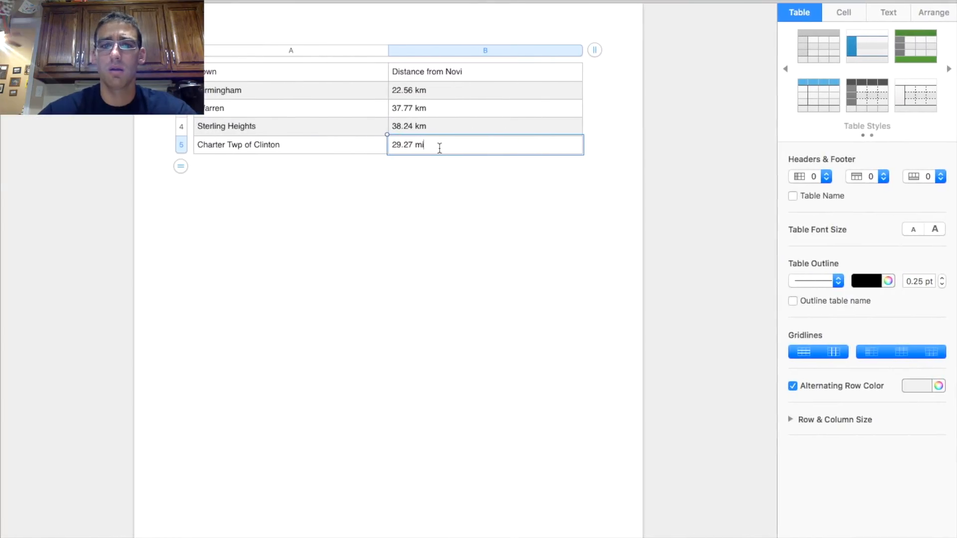
key("BackSpace")
key("BackSpace")
key("BackSpace")
key("BackSpace")
key("BackSpace")
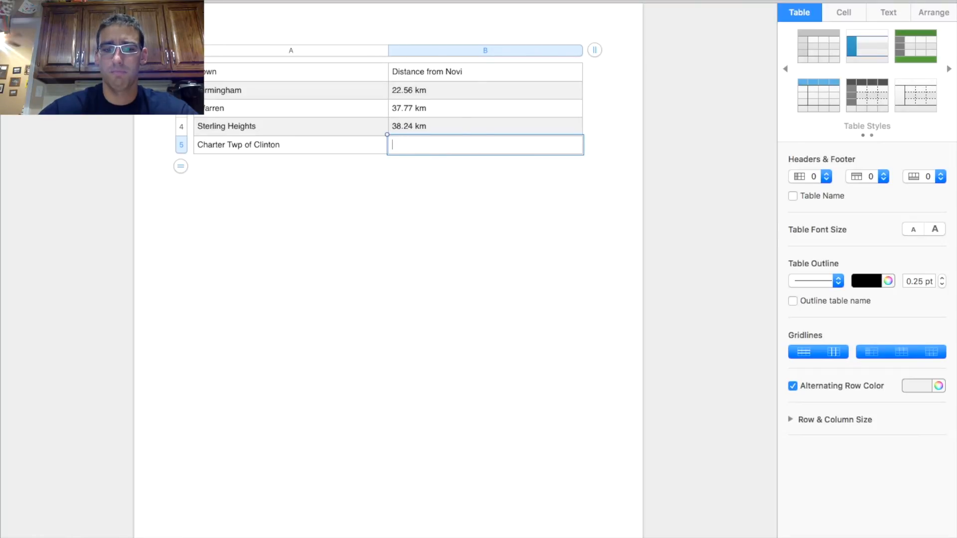
type("47.11 km")
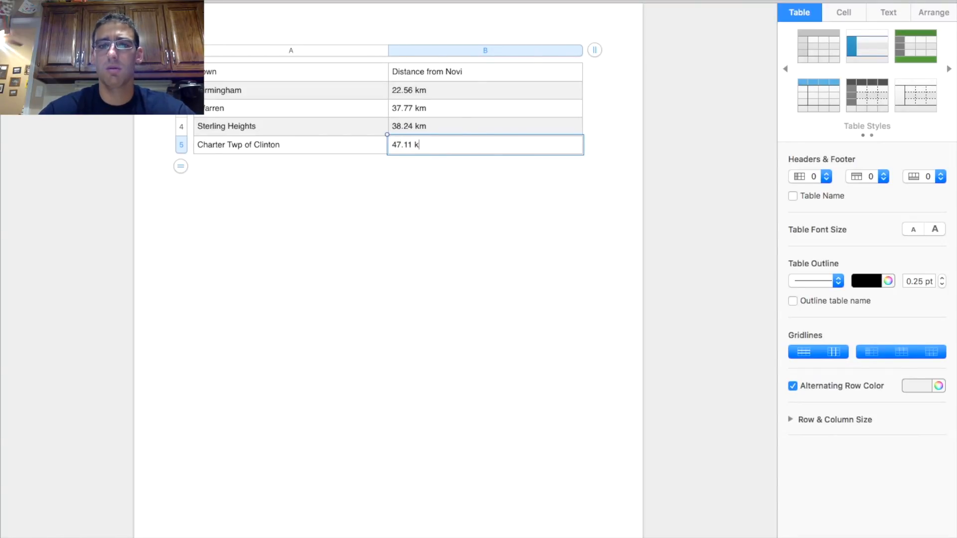